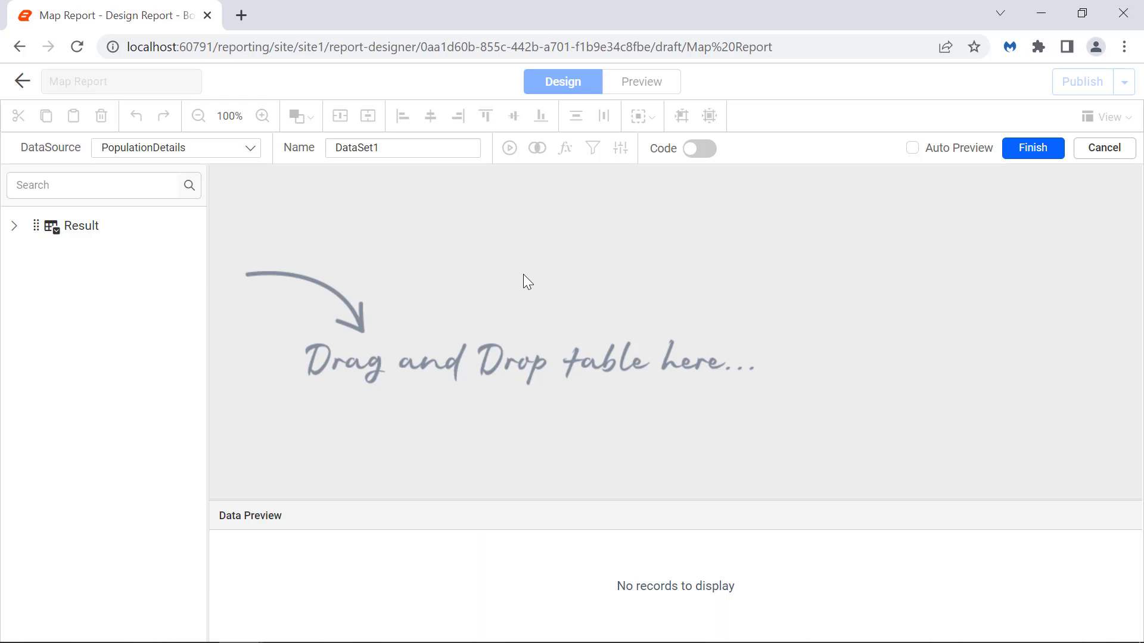
Name the dataset PopulationDataset, add the Result table to it and finish creating it
{"action": "double_click", "coordinate": [440, 149]}
{"action": "type", "text": "Populatio"}
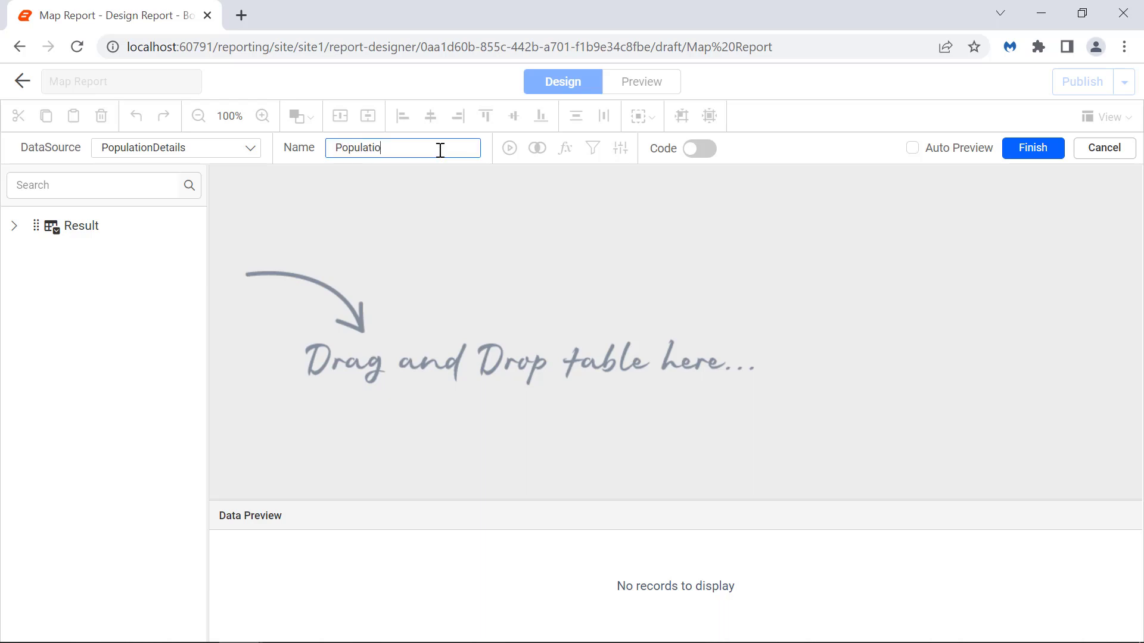
{"action": "type", "text": "nDataset"}
{"action": "left_click_drag", "start_coordinate": [81, 226], "coordinate": [260, 196]}
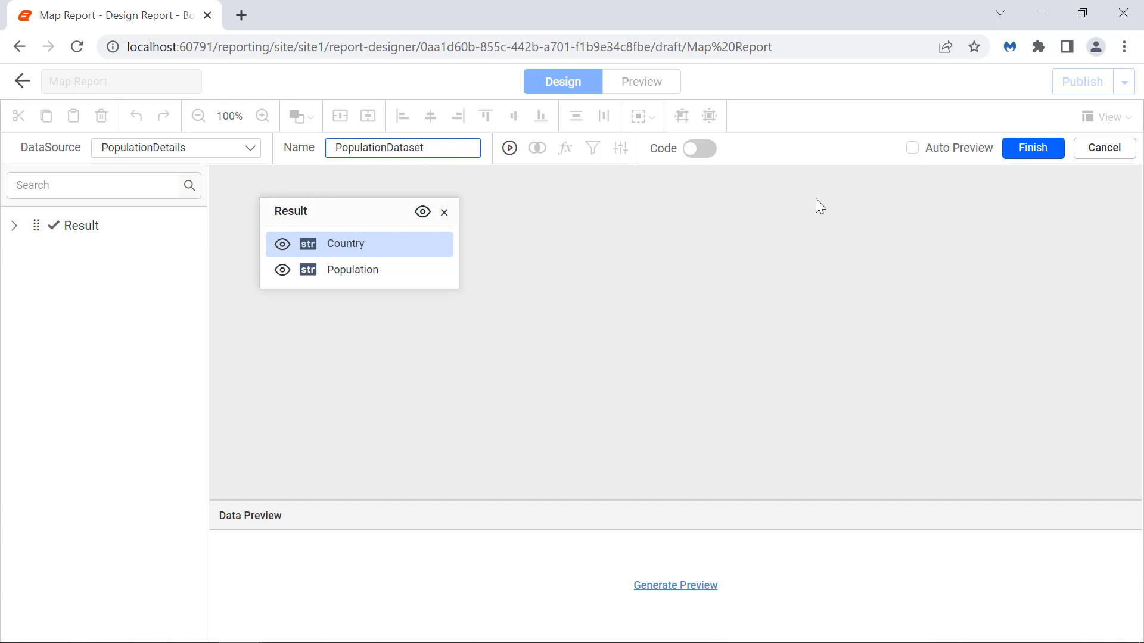
{"action": "left_click", "coordinate": [1035, 156]}
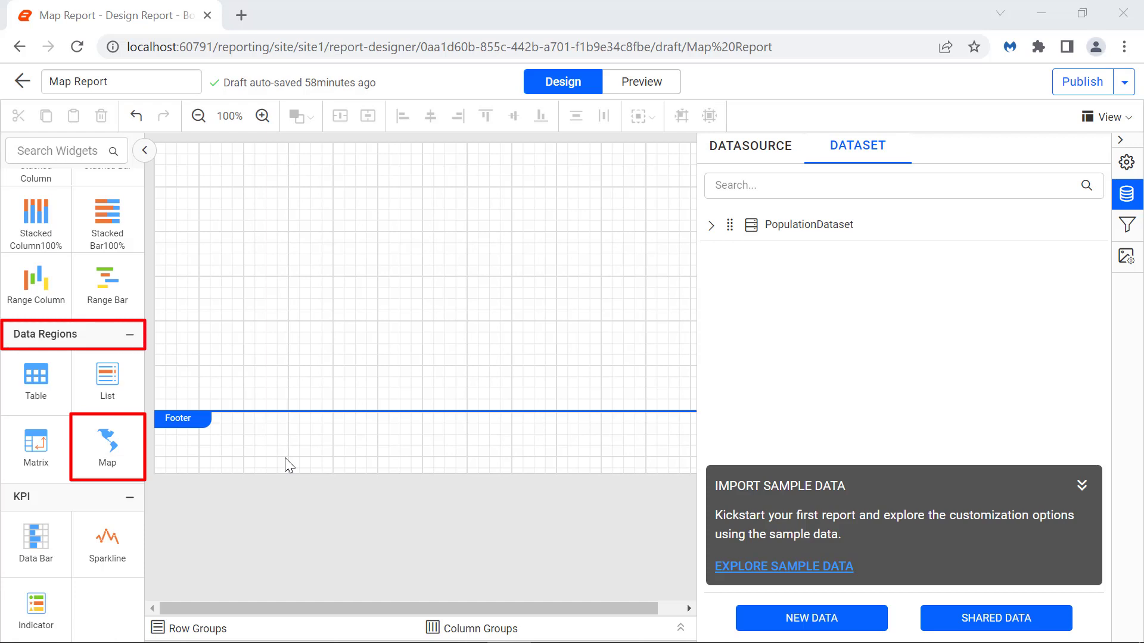
Place an enlarged Map data region in the report body and assign PopulationDataset as its dataset
{"action": "left_click_drag", "start_coordinate": [134, 462], "coordinate": [165, 151]}
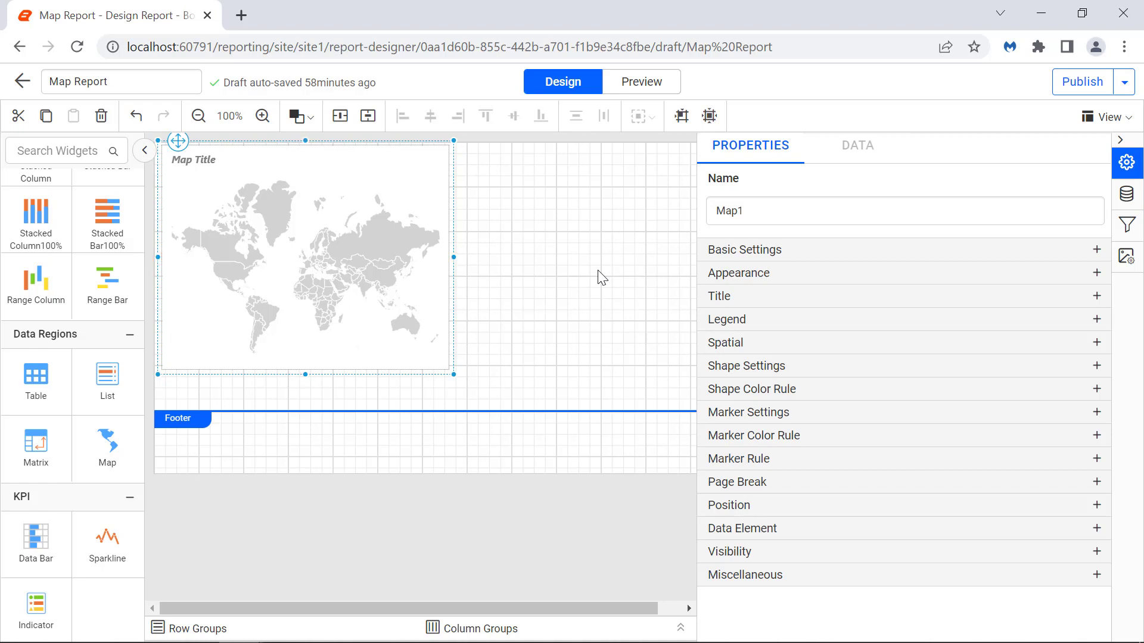
{"action": "left_click_drag", "start_coordinate": [454, 374], "coordinate": [901, 558]}
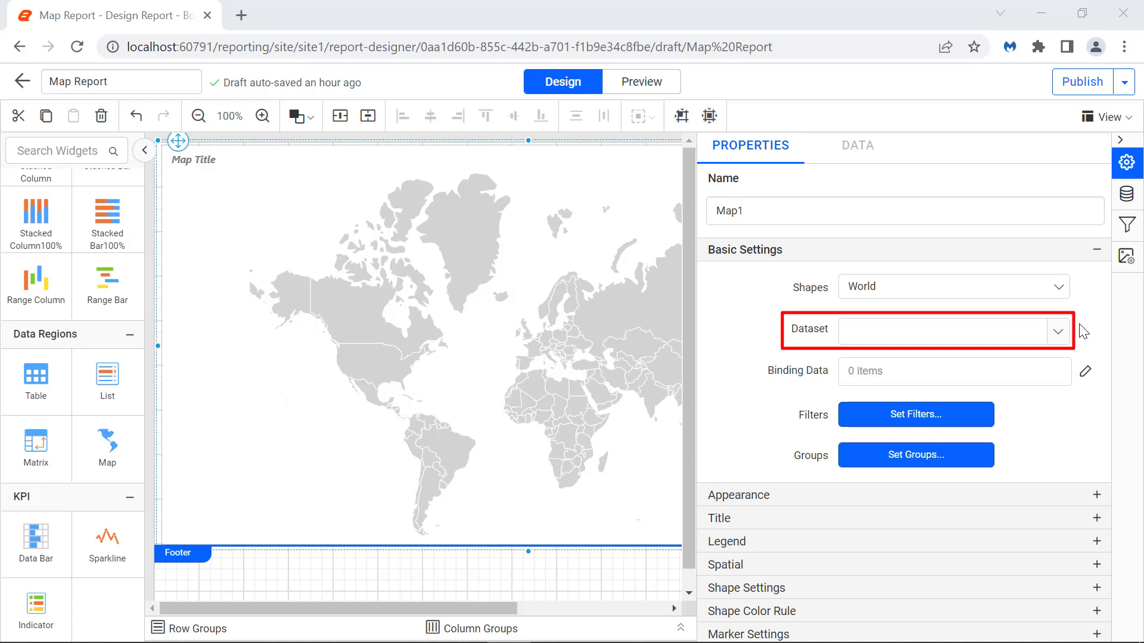
{"action": "left_click", "coordinate": [1059, 331]}
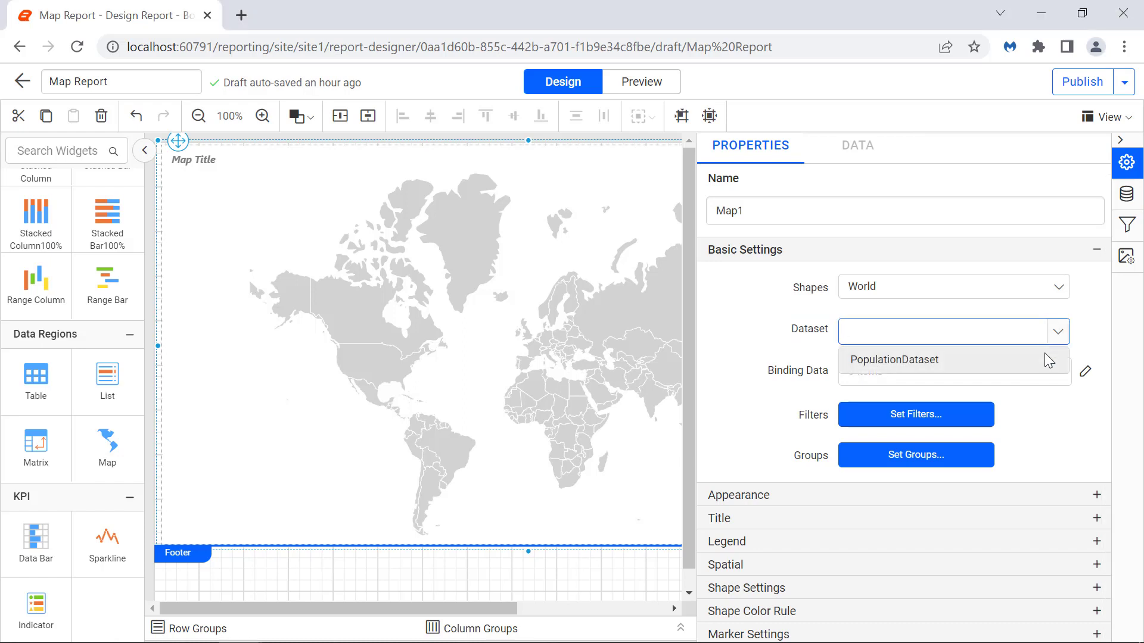
{"action": "left_click", "coordinate": [1047, 359]}
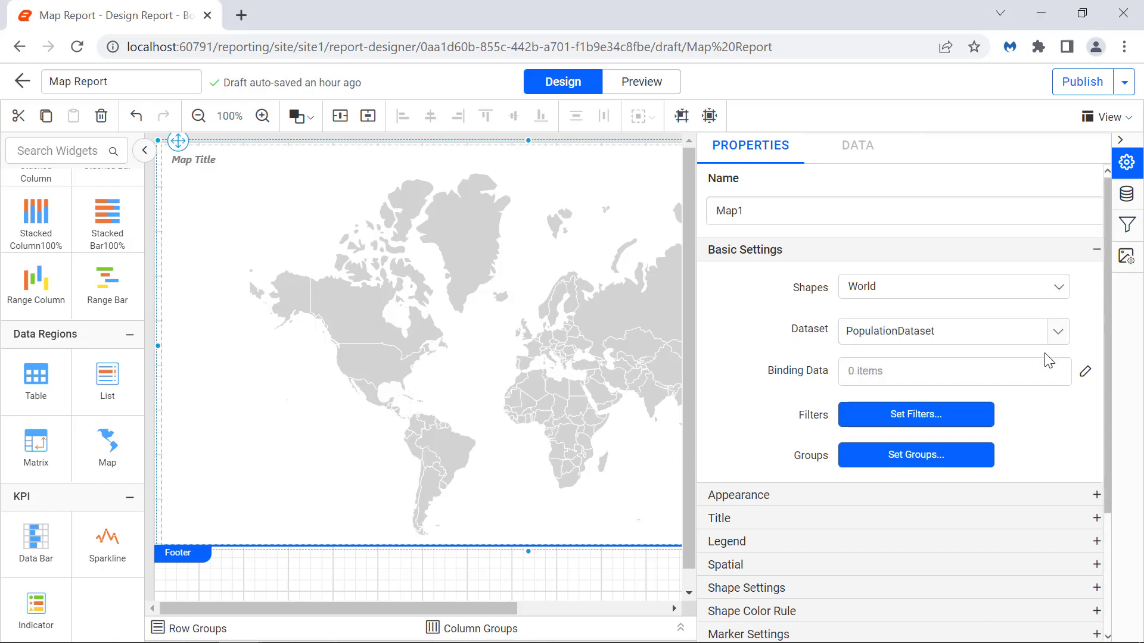
Add a binding field pair to the map that links the field name to =Fields!Country.Value, and update the map
{"action": "left_click", "coordinate": [1085, 375]}
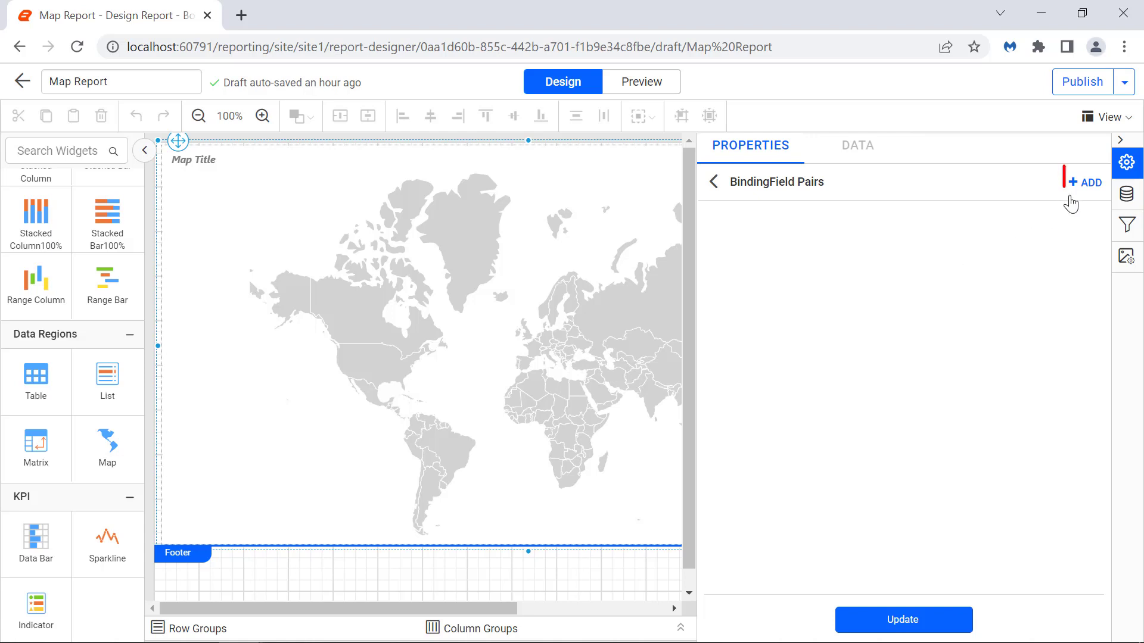
{"action": "left_click", "coordinate": [1083, 184]}
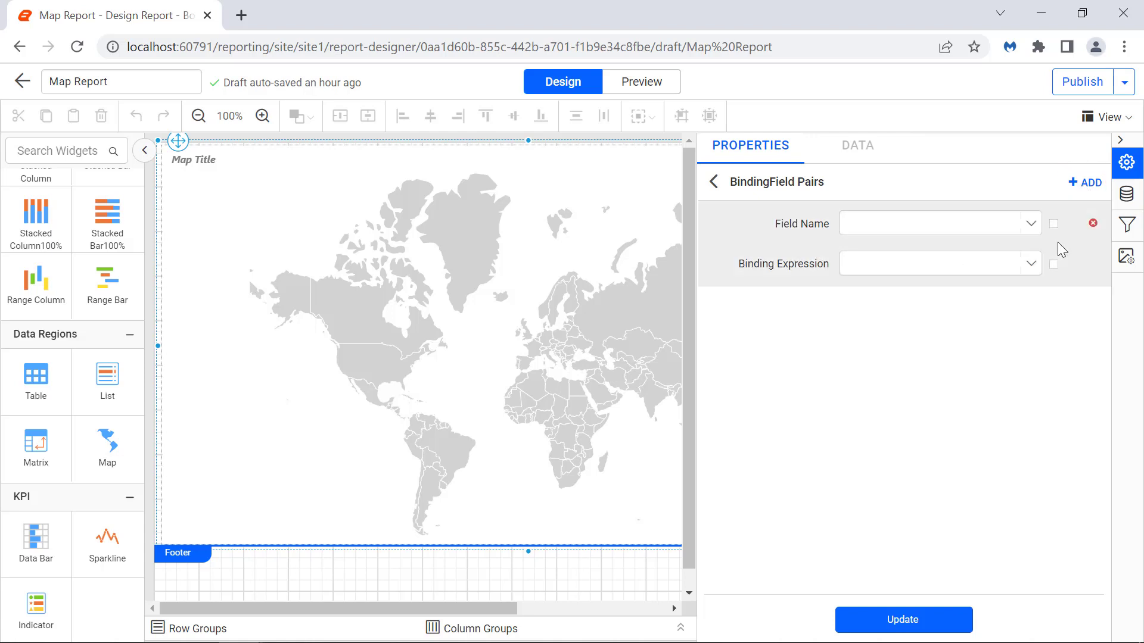
{"action": "left_click", "coordinate": [1035, 230]}
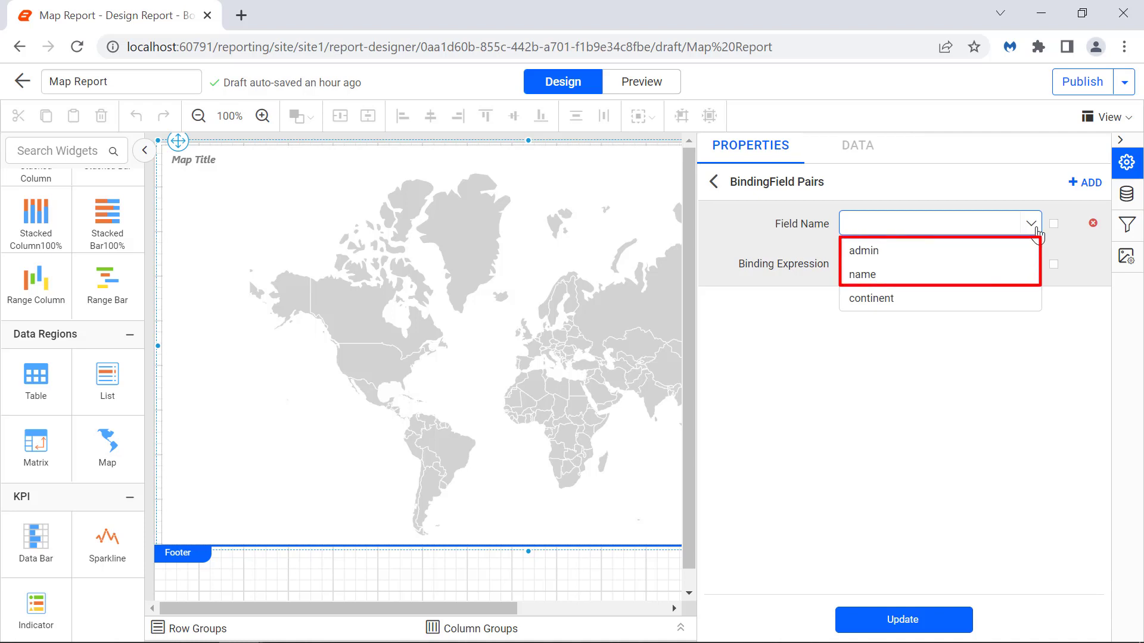
{"action": "left_click", "coordinate": [1047, 235]}
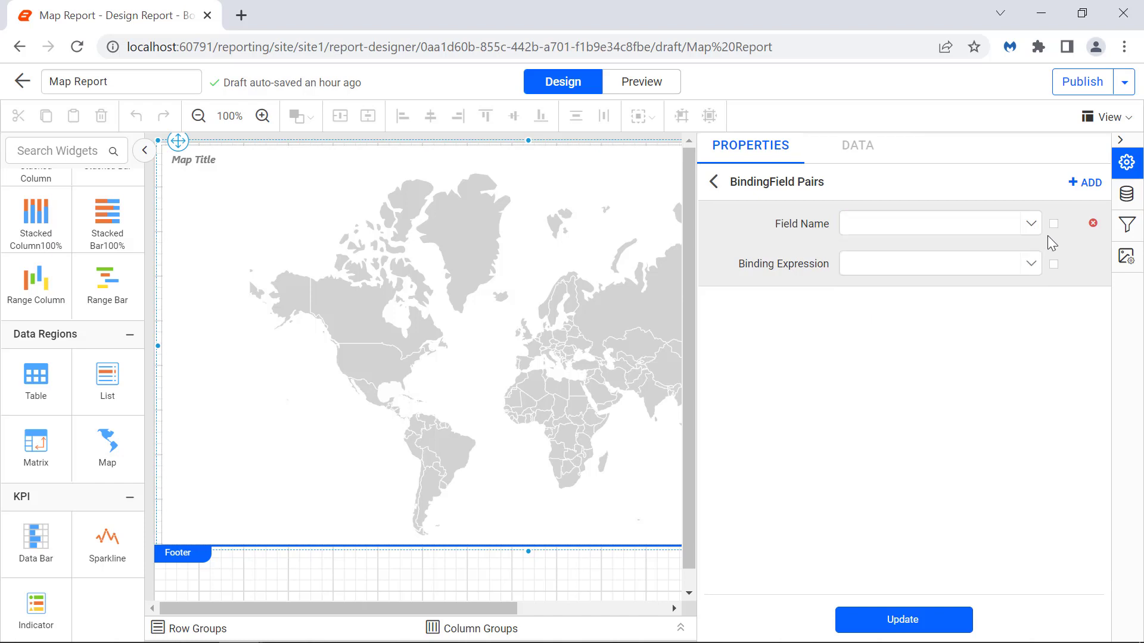
{"action": "left_click", "coordinate": [1032, 263]}
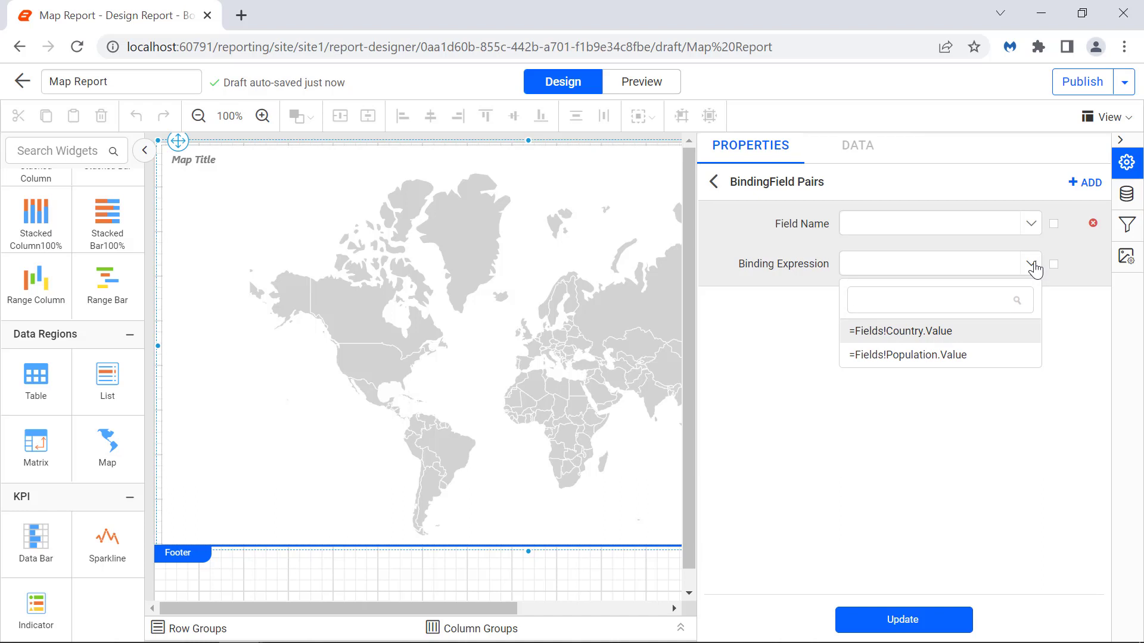
{"action": "left_click", "coordinate": [1035, 248]}
{"action": "left_click", "coordinate": [1033, 233]}
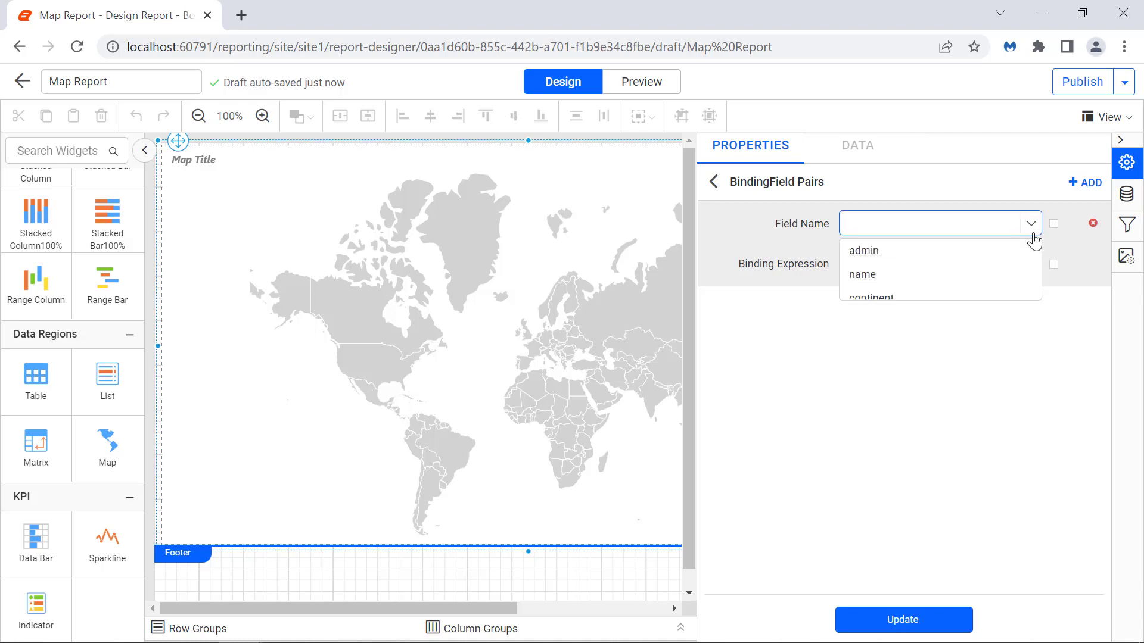
{"action": "left_click", "coordinate": [1024, 274]}
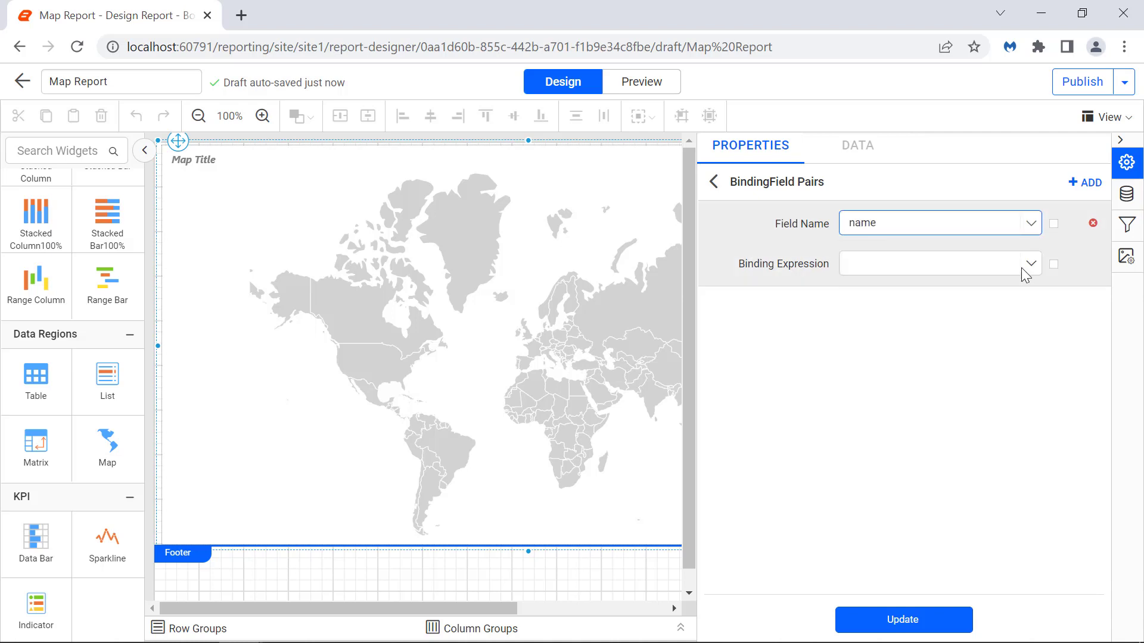
{"action": "left_click", "coordinate": [1021, 268]}
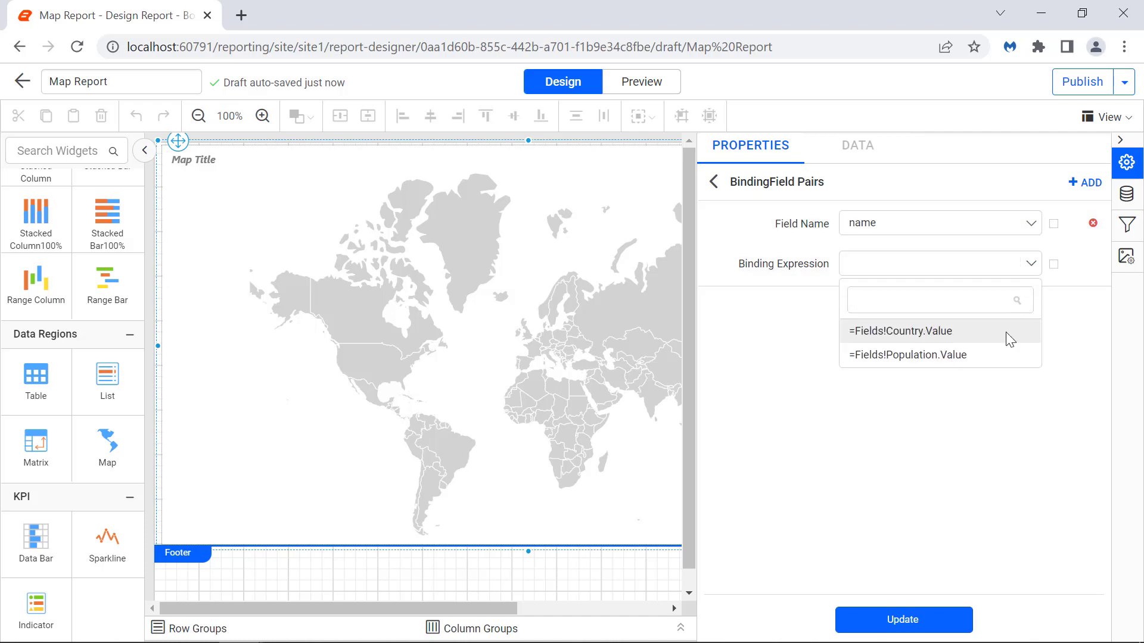
{"action": "left_click", "coordinate": [1005, 331]}
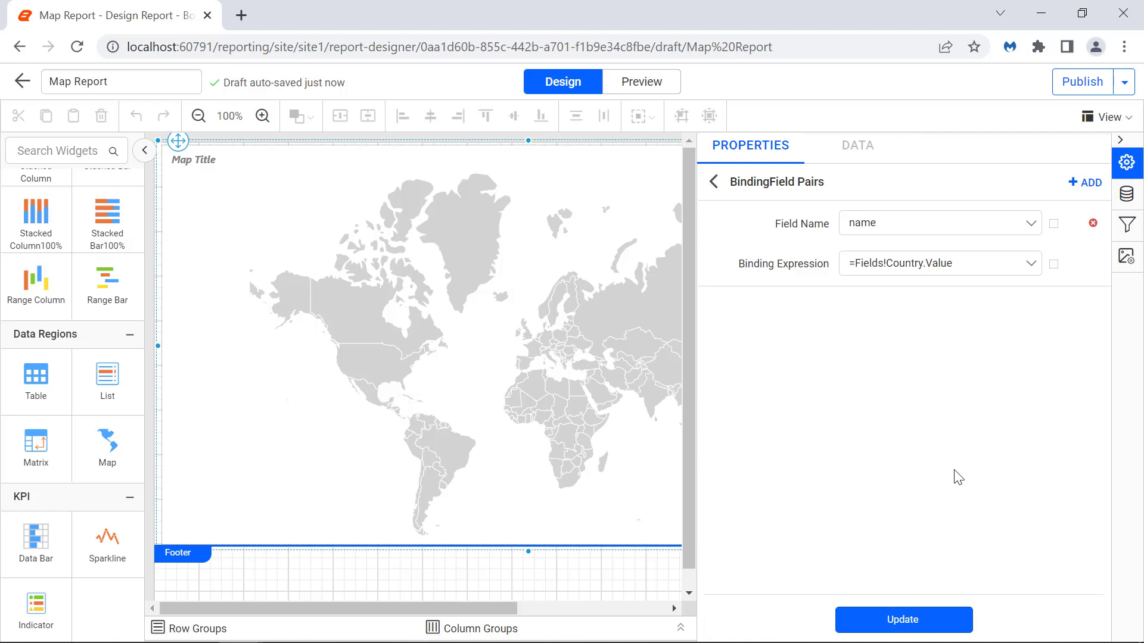
{"action": "left_click", "coordinate": [942, 621]}
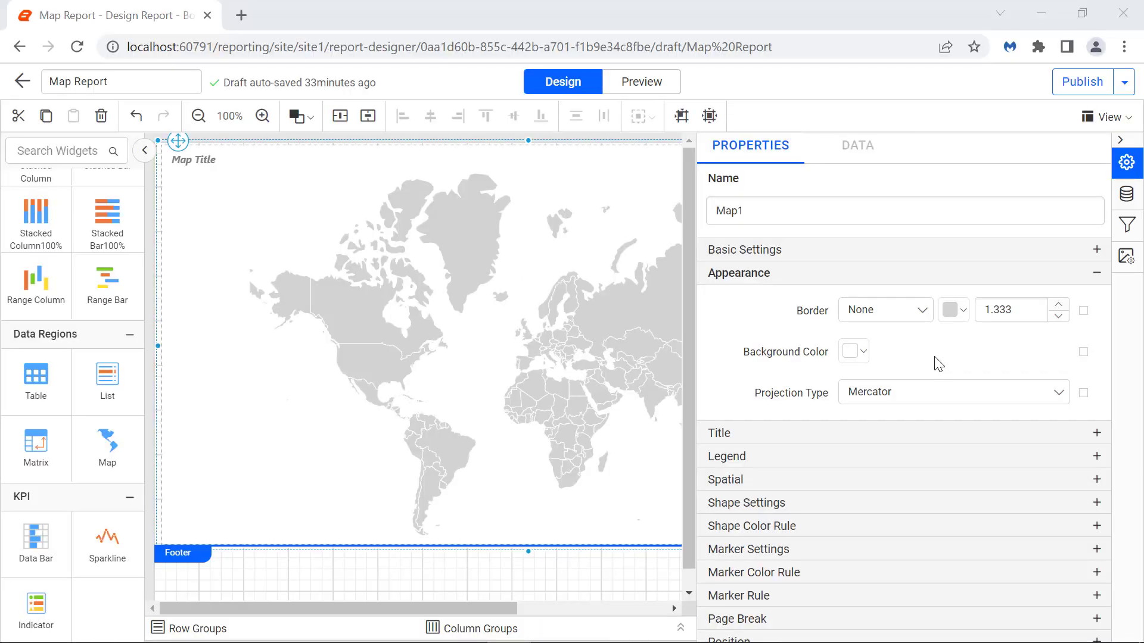
Give the map a Double border in black, rgba(0,0,0,1)
{"action": "left_click", "coordinate": [917, 309]}
{"action": "left_click", "coordinate": [913, 387]}
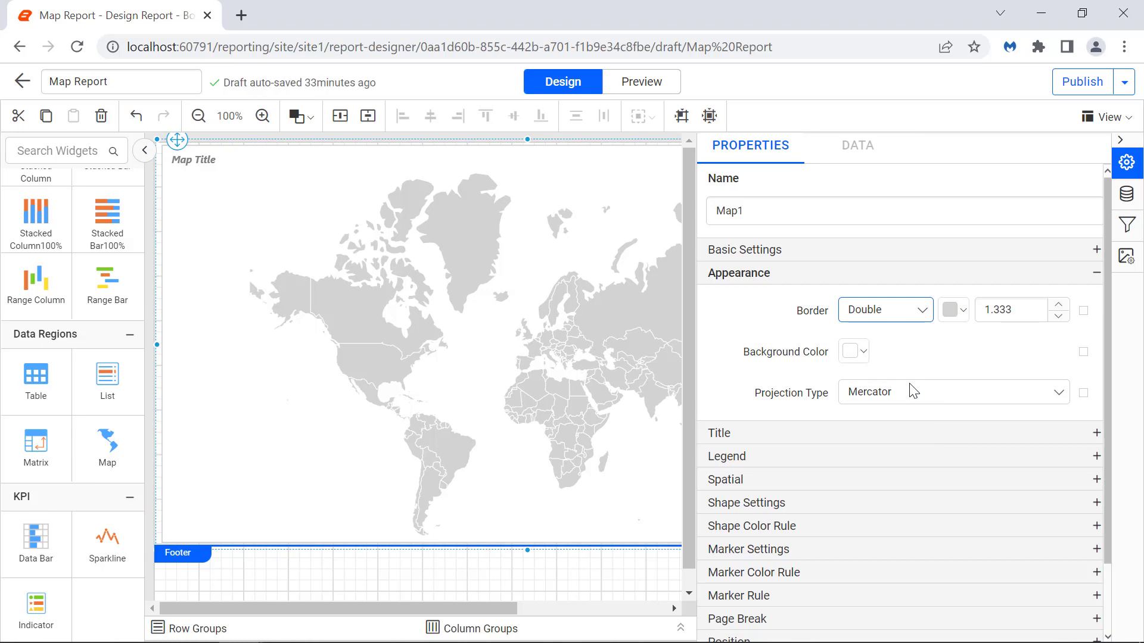
{"action": "left_click", "coordinate": [953, 310]}
{"action": "left_click", "coordinate": [959, 471]}
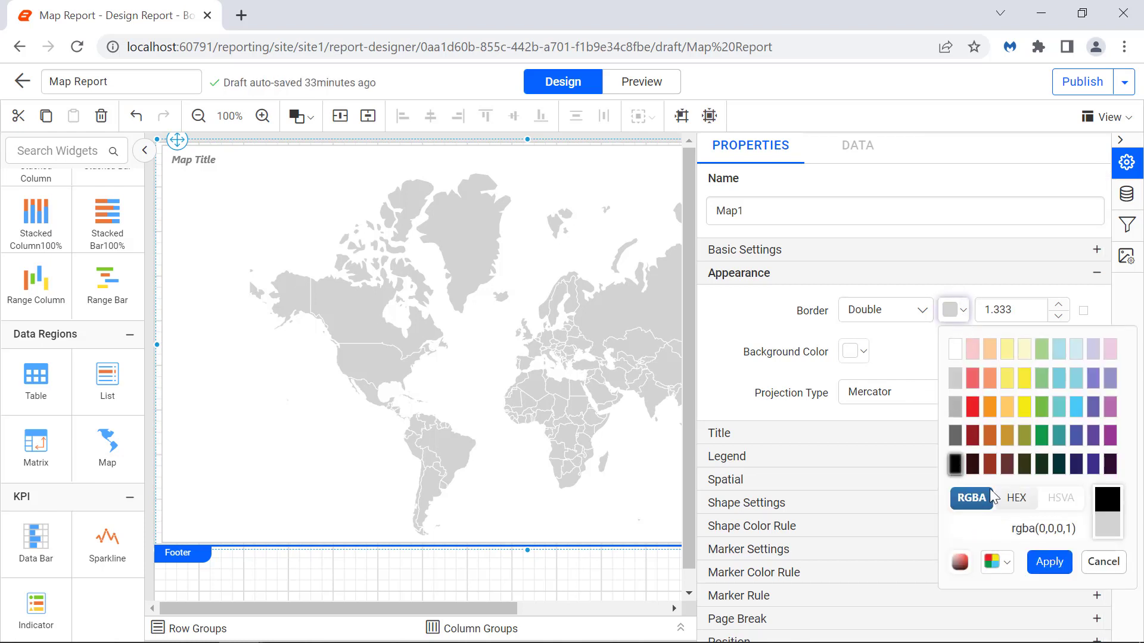
{"action": "left_click", "coordinate": [1046, 560]}
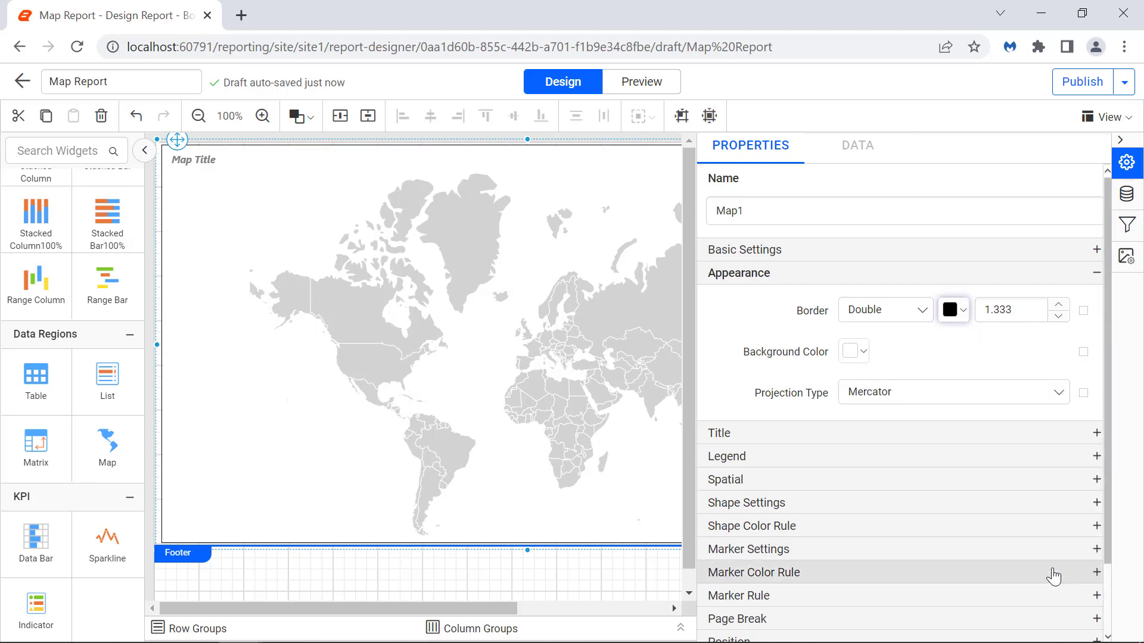
Set the map's border width to 1.833
{"action": "left_click", "coordinate": [1001, 309]}
{"action": "left_click", "coordinate": [1000, 310]}
{"action": "key", "text": "BackSpace"}
{"action": "type", "text": "8"}
{"action": "left_click", "coordinate": [1005, 336]}
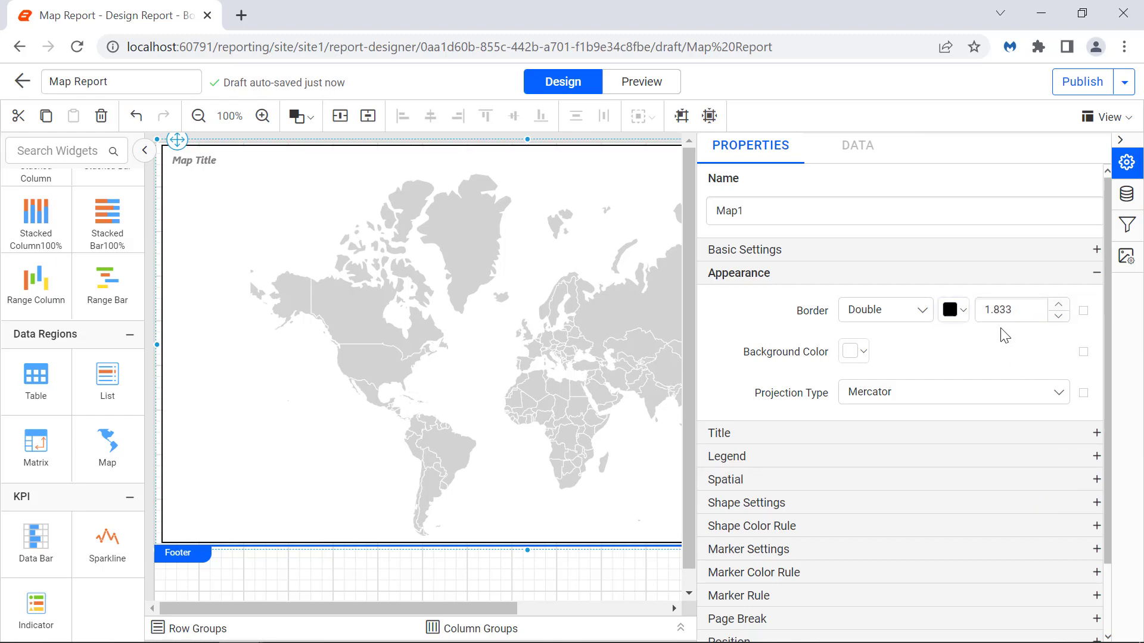
Change the map's title text to World Population
{"action": "left_click", "coordinate": [1084, 432]}
{"action": "left_click", "coordinate": [1049, 386]}
{"action": "key", "text": "ctrl+a"}
{"action": "type", "text": "World Population"}
{"action": "left_click", "coordinate": [1049, 405]}
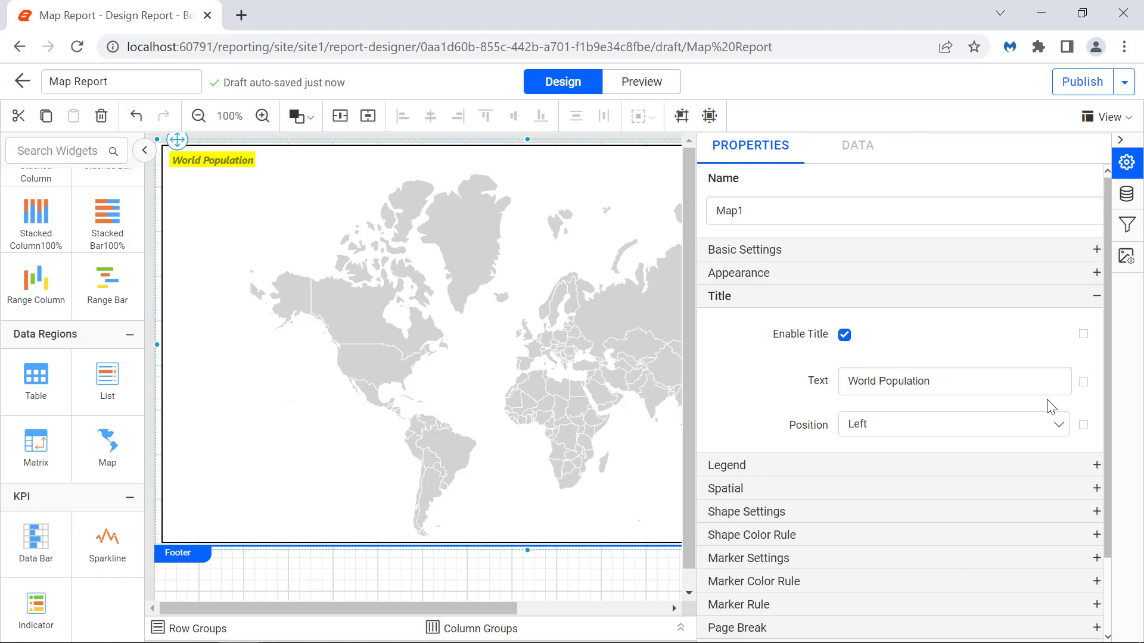
Set the map title's font size to 15 and its position to Center
{"action": "left_click", "coordinate": [1083, 384]}
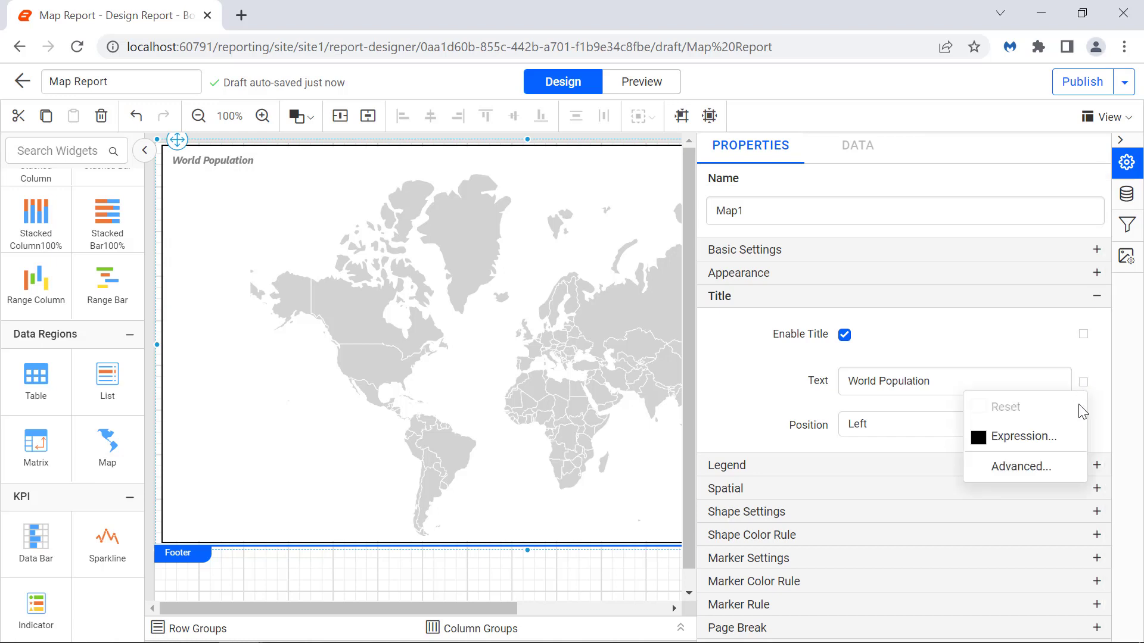
{"action": "left_click", "coordinate": [1077, 468]}
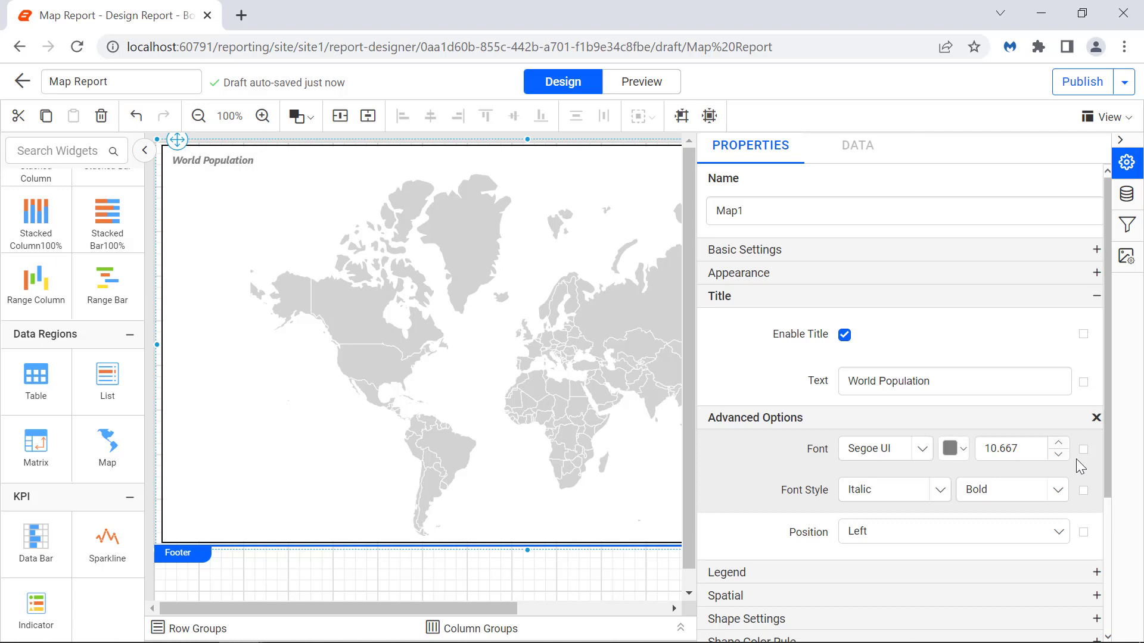
{"action": "left_click", "coordinate": [1036, 451]}
{"action": "type", "text": "15"}
{"action": "key", "text": "Return"}
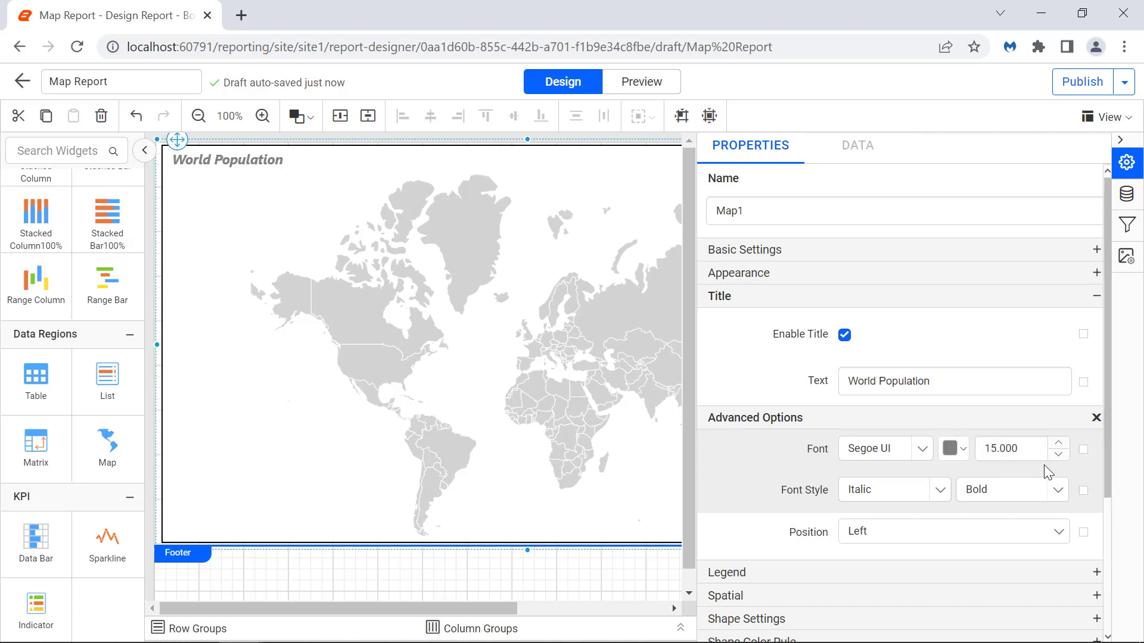
{"action": "left_click", "coordinate": [1096, 418]}
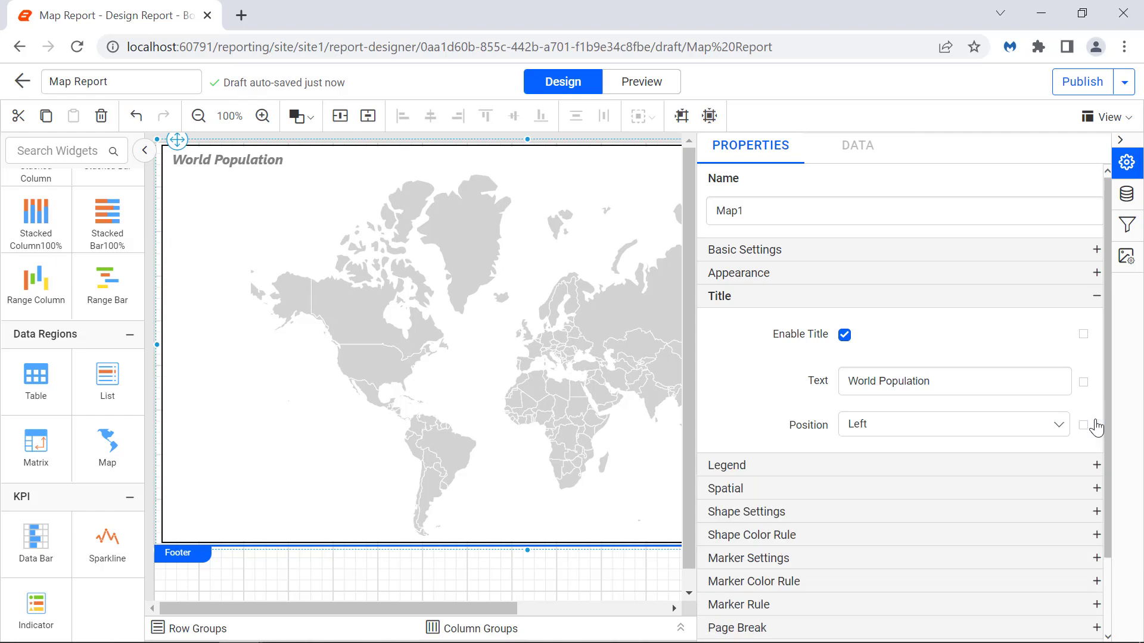
{"action": "left_click", "coordinate": [1058, 424]}
{"action": "left_click", "coordinate": [1047, 473]}
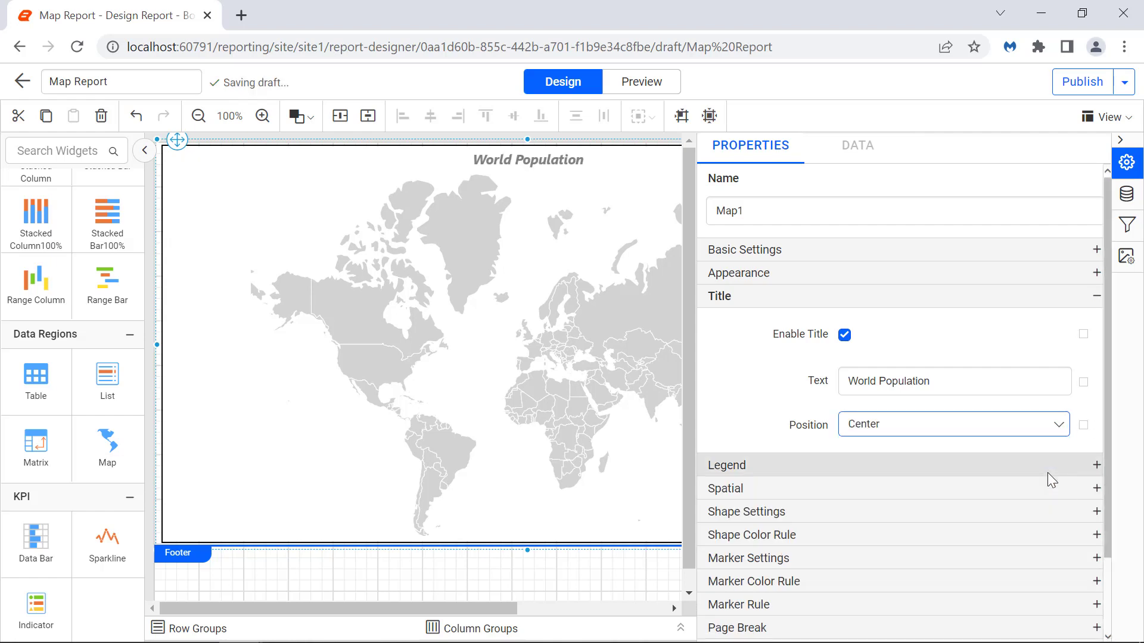
Enable the map's legend and position it at BottomCenter
{"action": "left_click", "coordinate": [1047, 473]}
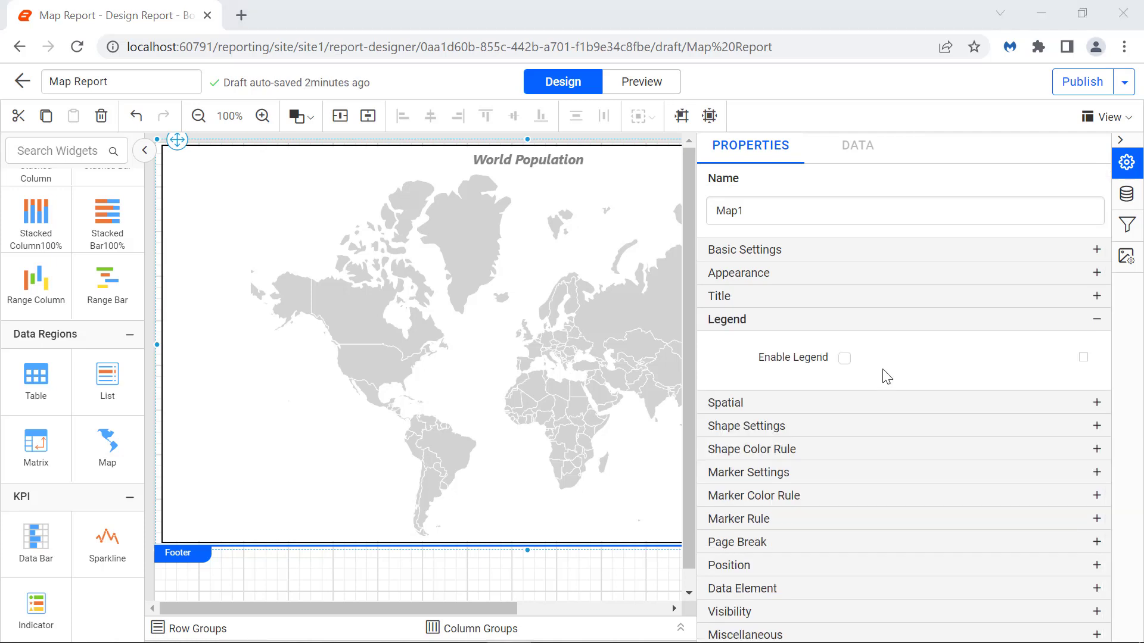
{"action": "left_click", "coordinate": [844, 358]}
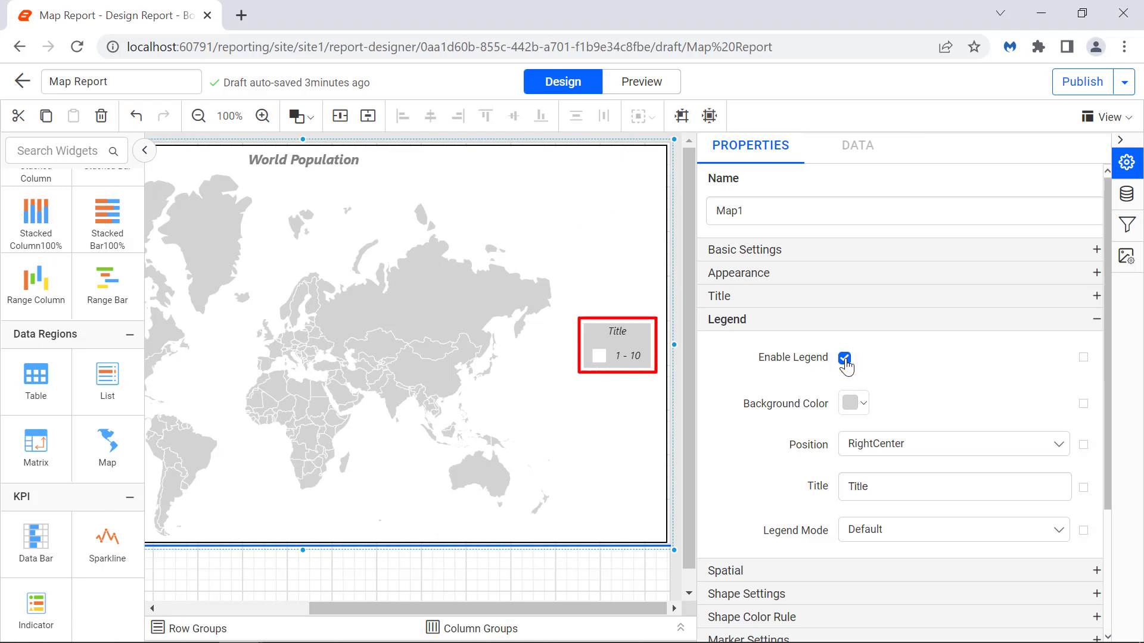
{"action": "left_click", "coordinate": [911, 446]}
{"action": "left_click", "coordinate": [921, 567]}
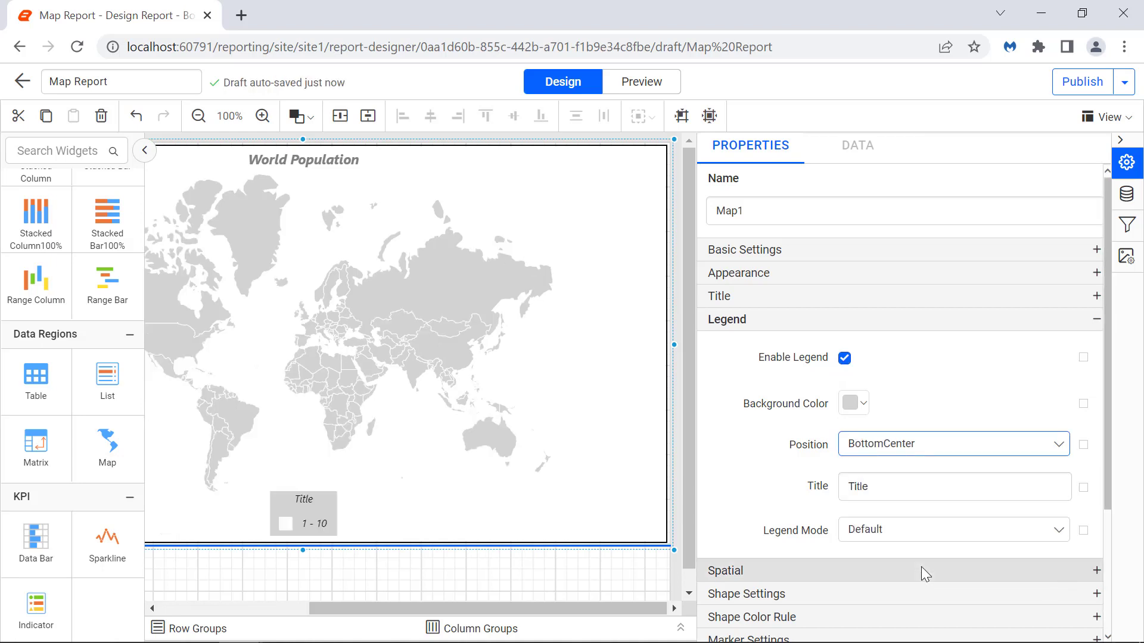
Set the legend's title to Range and make the title font Bold
{"action": "double_click", "coordinate": [909, 485]}
{"action": "type", "text": "Range"}
{"action": "left_click", "coordinate": [920, 514]}
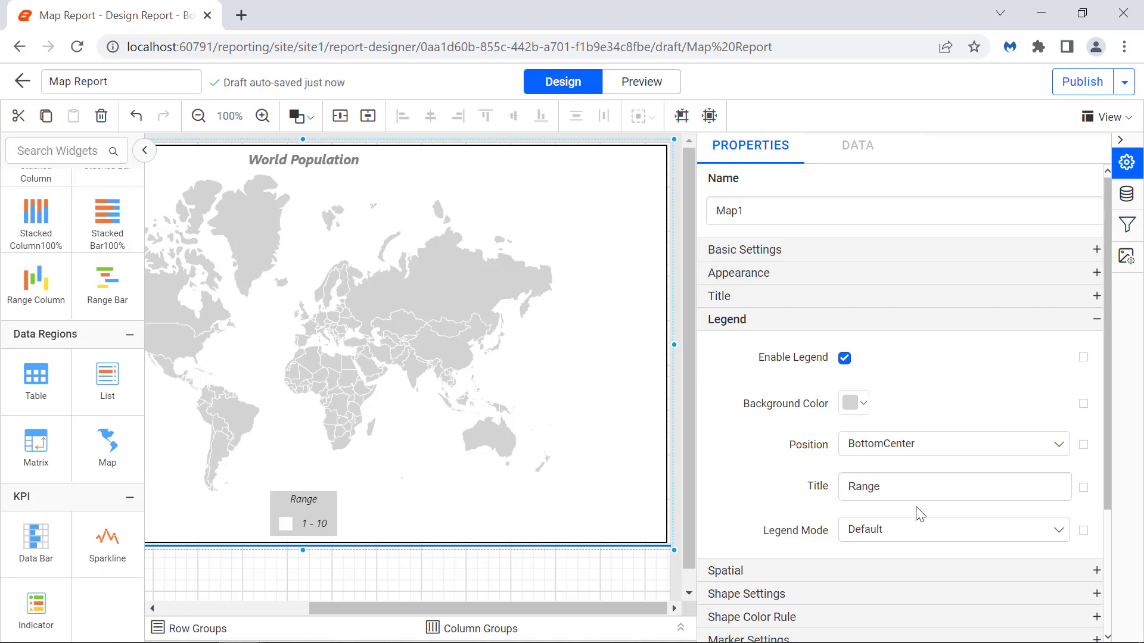
{"action": "left_click", "coordinate": [1083, 487]}
{"action": "left_click", "coordinate": [1042, 570]}
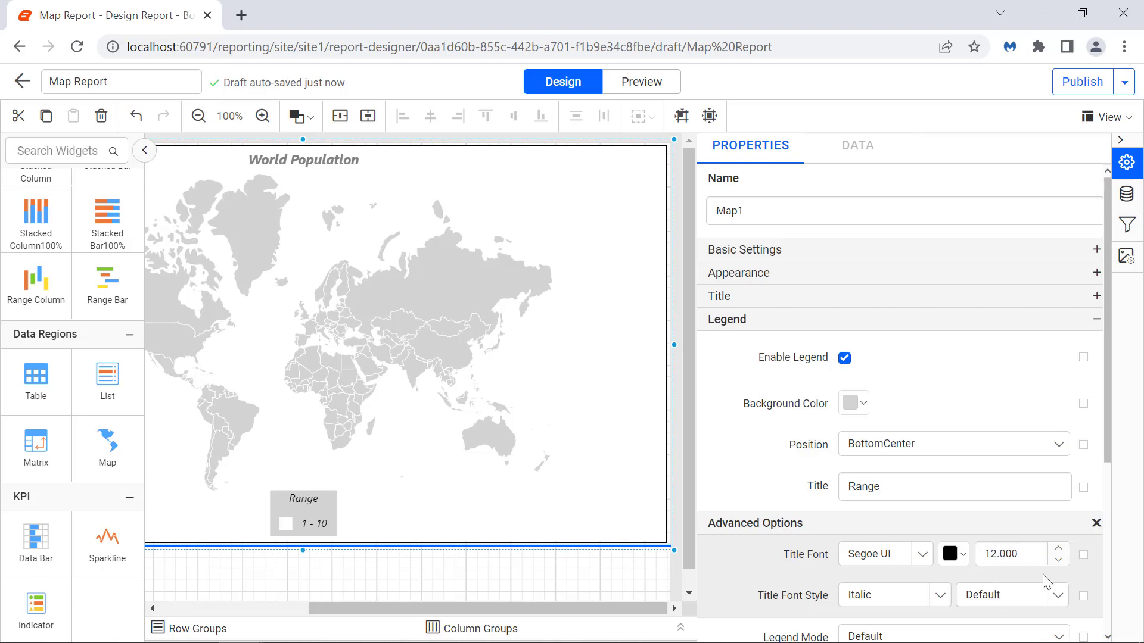
{"action": "left_click", "coordinate": [1057, 595]}
{"action": "left_click", "coordinate": [1055, 568]}
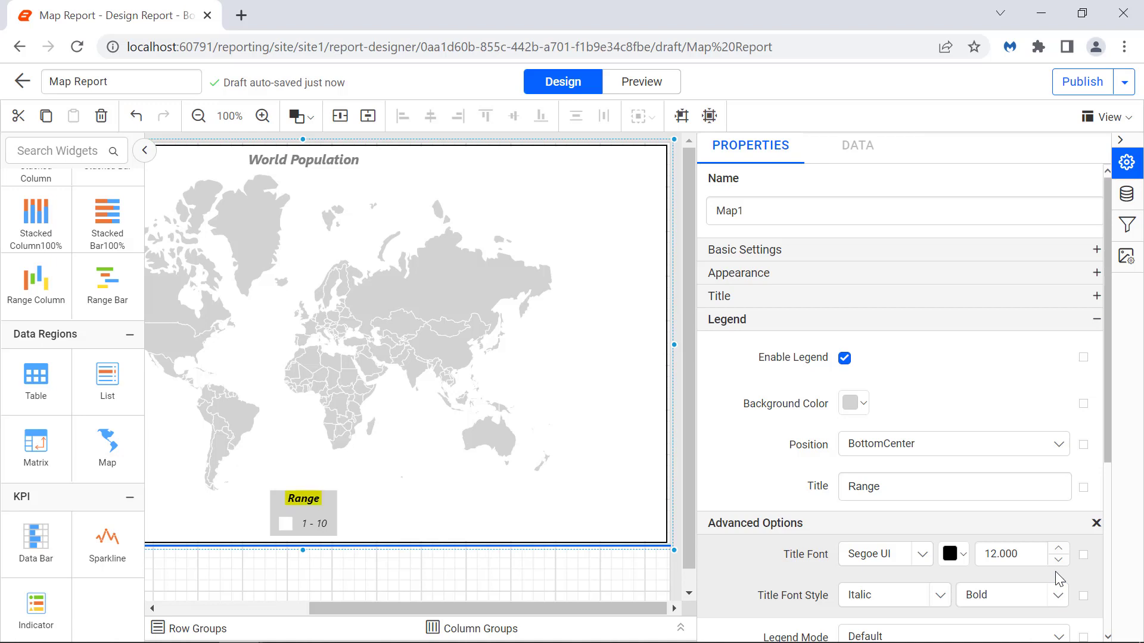
{"action": "left_click", "coordinate": [1095, 523]}
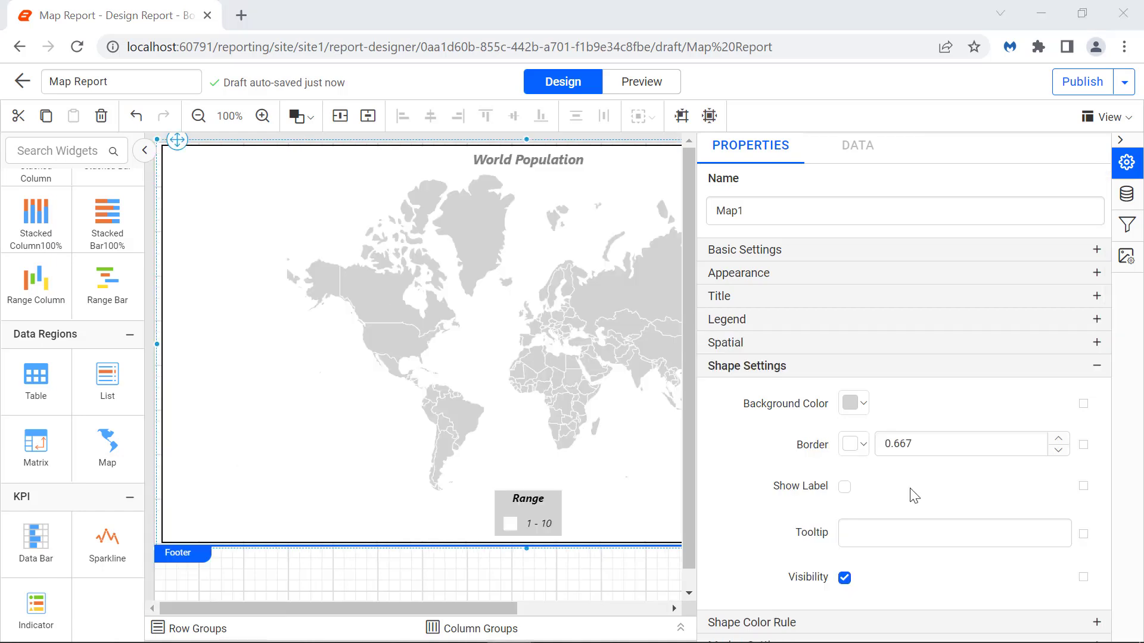
Set the border color of the map shapes to rgba(8,81,156,1)
{"action": "left_click", "coordinate": [863, 446]}
{"action": "left_click", "coordinate": [910, 372]}
{"action": "key", "text": "ctrl+a"}
{"action": "type", "text": "rgba(8,81,156,1)"}
{"action": "left_click", "coordinate": [949, 402]}
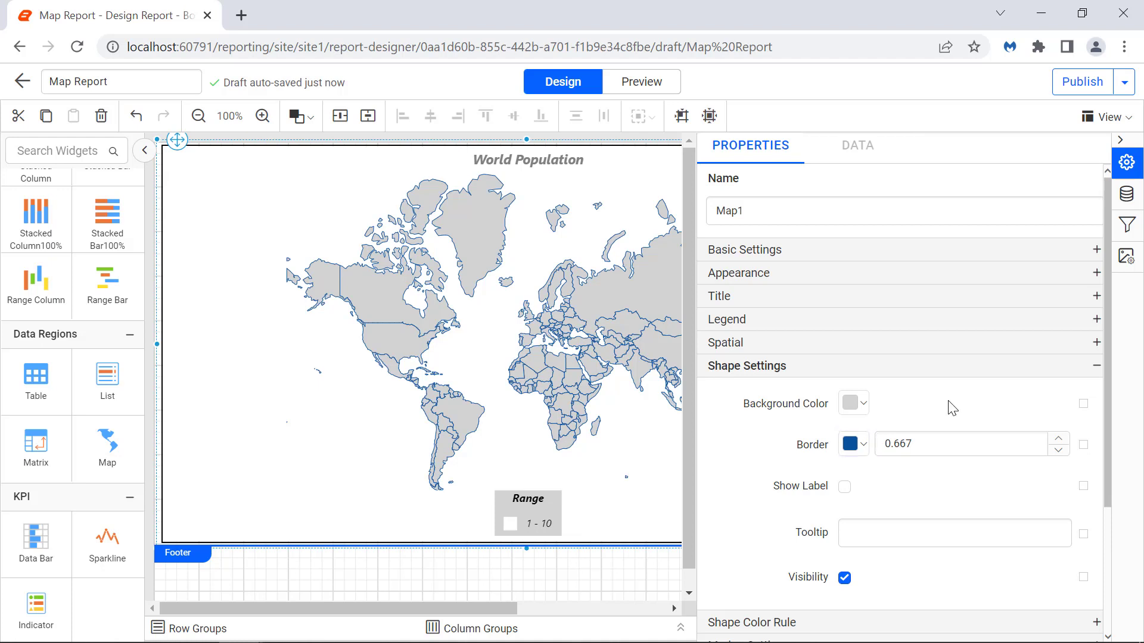
Set the border width of the map shapes to 1.15
{"action": "left_click", "coordinate": [944, 444]}
{"action": "type", "text": "1.15"}
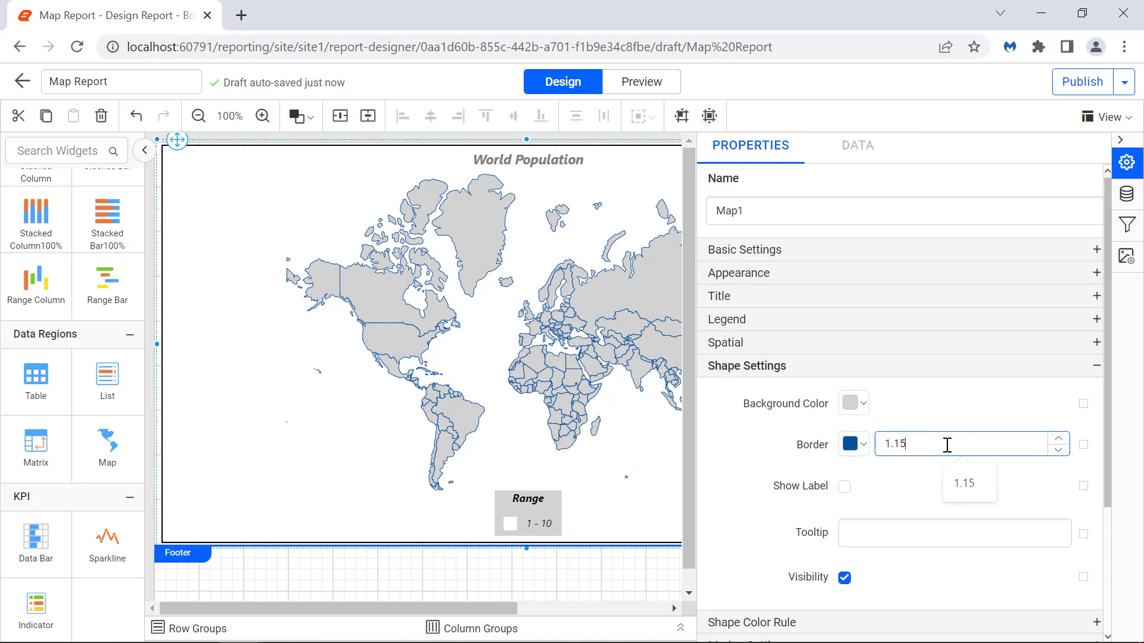
{"action": "left_click", "coordinate": [950, 474]}
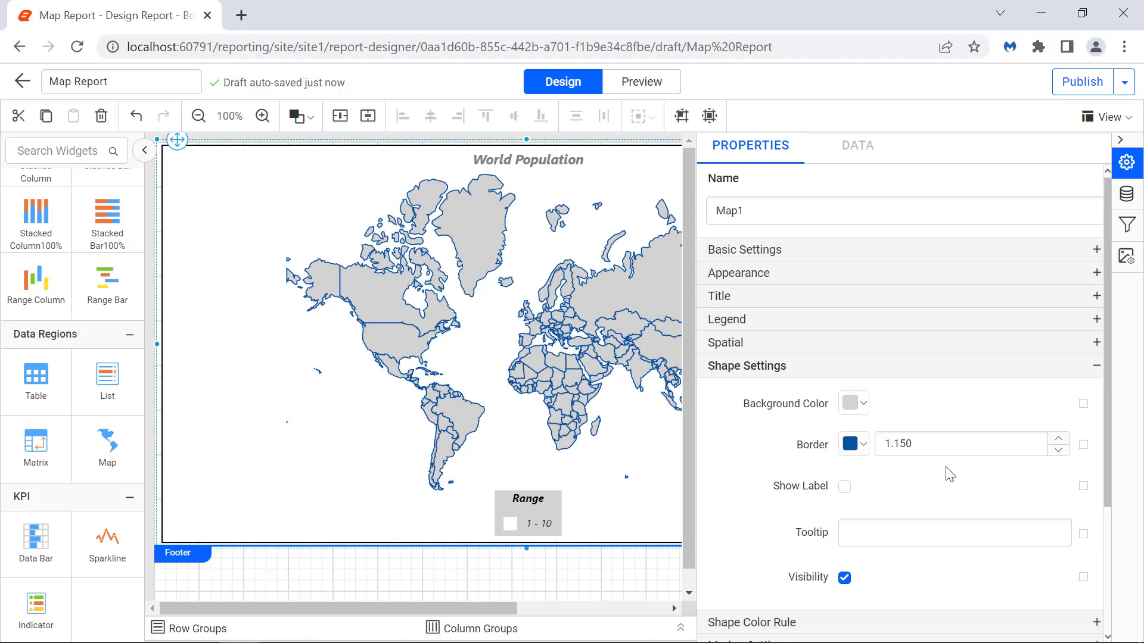
Set the map shapes' tooltip to the expression =Fields!Country.Value & " : " & FormatNumber(Fields!Population.Value,0)
{"action": "left_click", "coordinate": [1083, 536]}
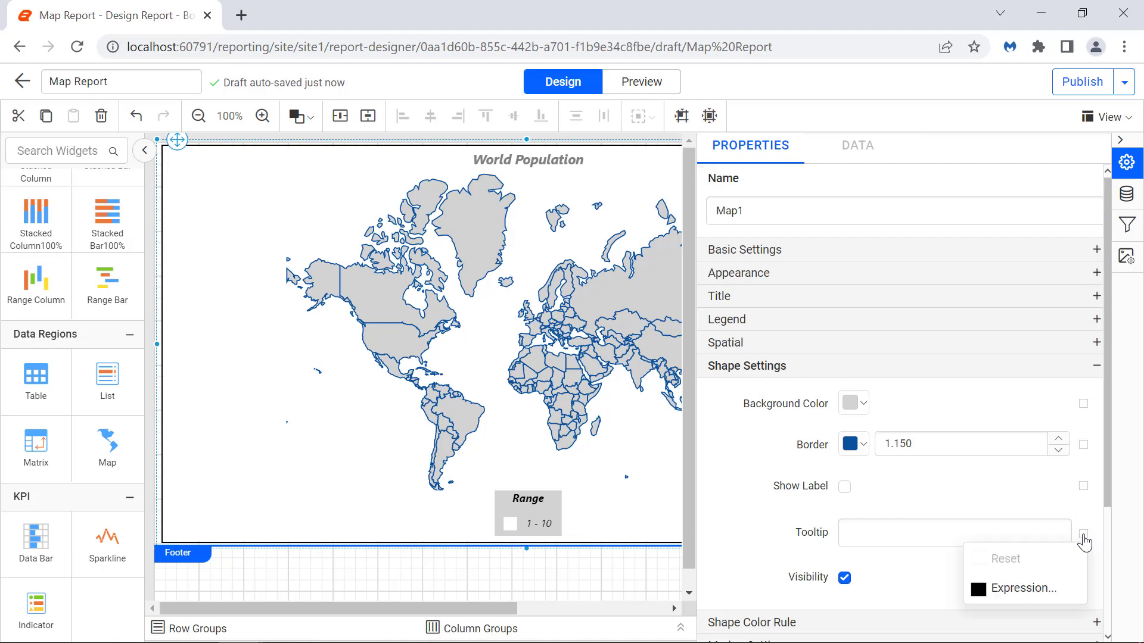
{"action": "left_click", "coordinate": [1057, 590]}
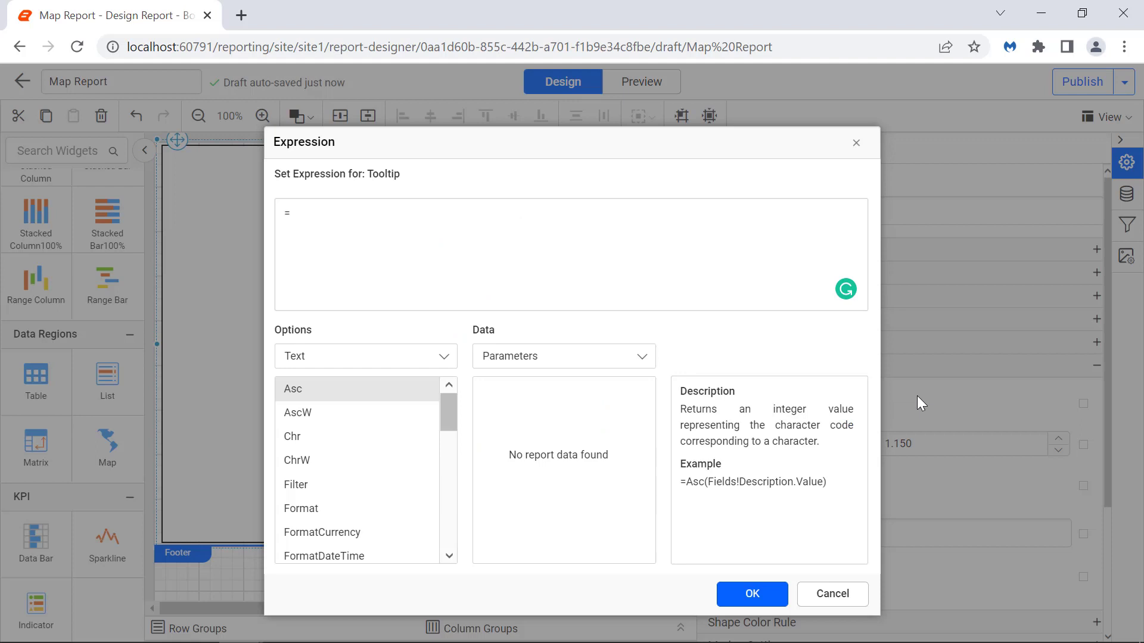
{"action": "left_click", "coordinate": [804, 310]}
{"action": "type", "text": "Fields!Country.Value & \" : \" & FormatNumber(Fields!Population.Value,0)"}
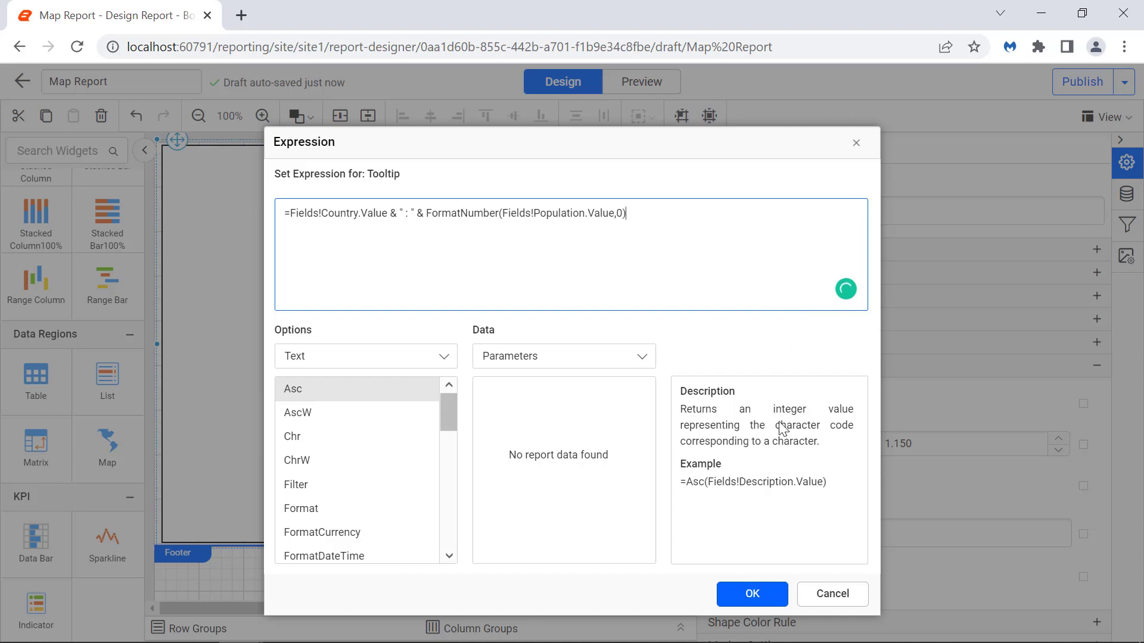
{"action": "left_click", "coordinate": [778, 598]}
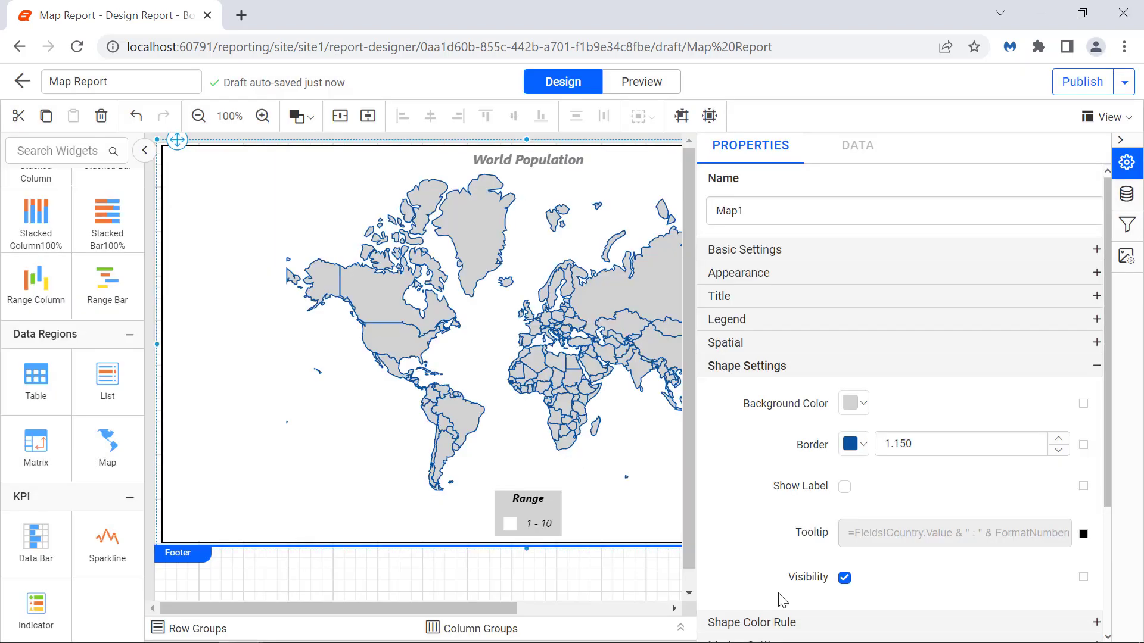
Enable the shape color rule and set its data value to the expression =Sum(Fields!Population.Value)
{"action": "left_click", "coordinate": [792, 622]}
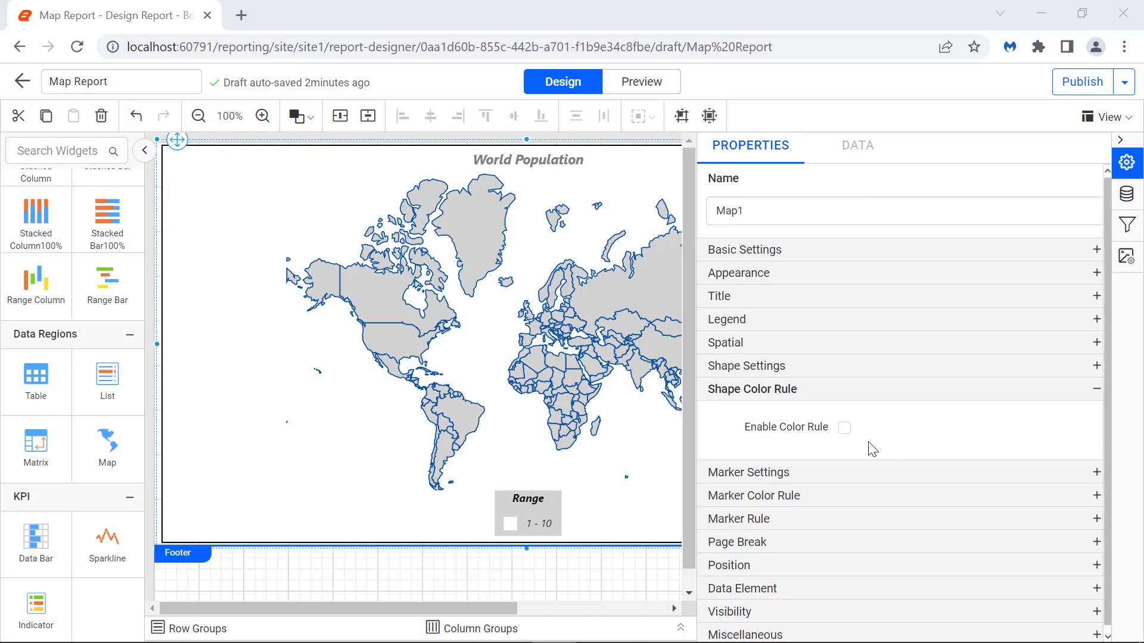
{"action": "left_click", "coordinate": [844, 428]}
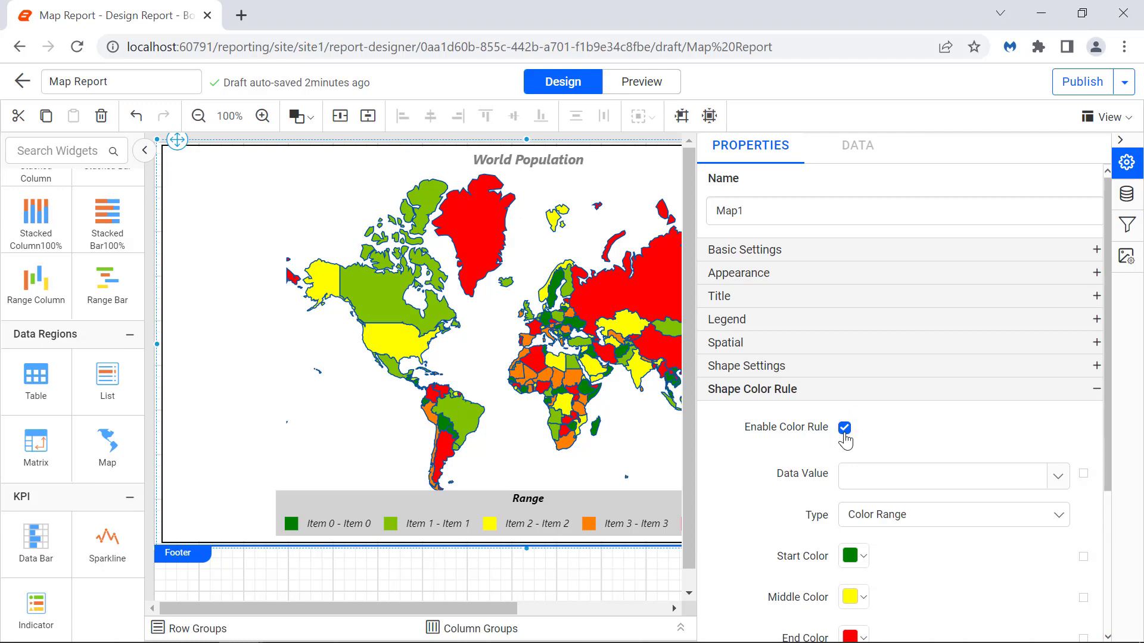
{"action": "left_click", "coordinate": [1083, 475]}
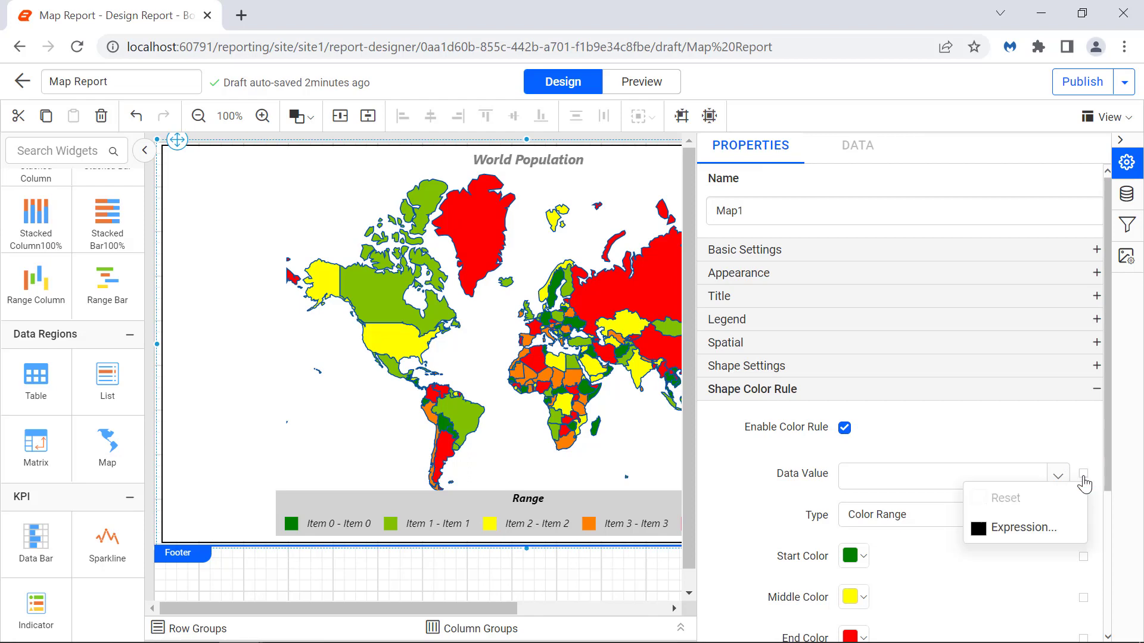
{"action": "left_click", "coordinate": [1068, 528]}
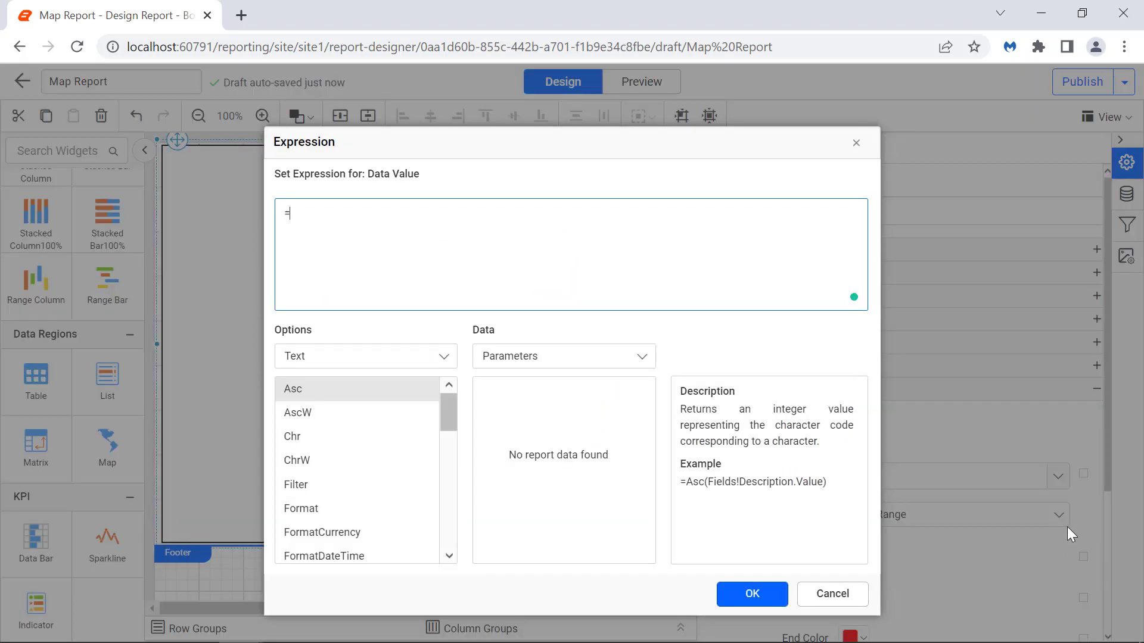
{"action": "key", "text": "ctrl+a"}
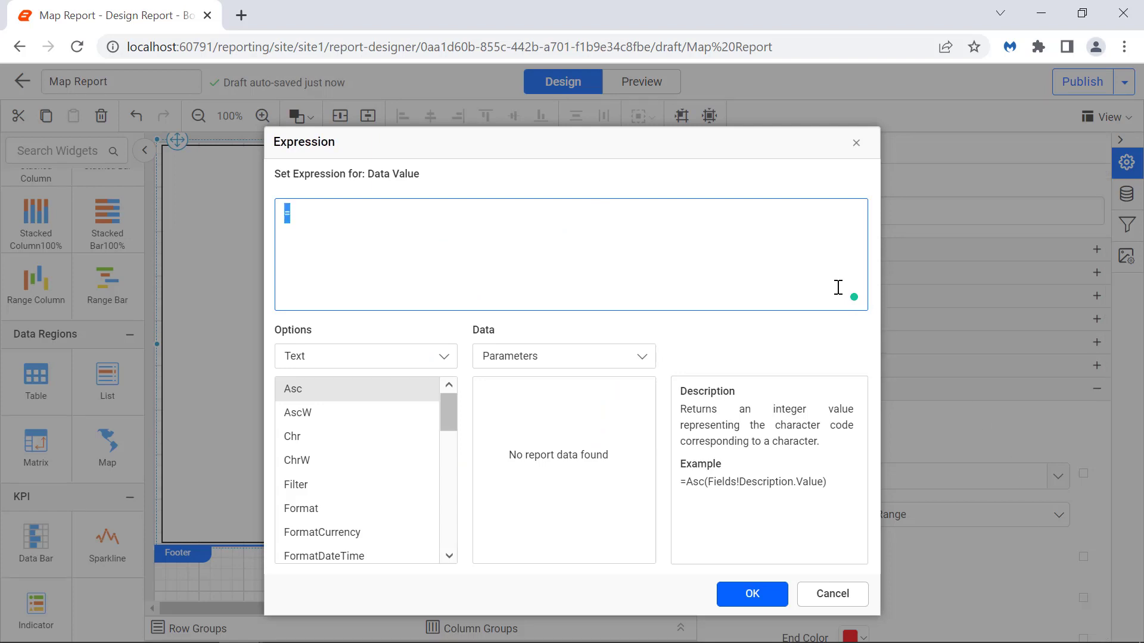
{"action": "type", "text": "=Sum(Fields!Population.Value)"}
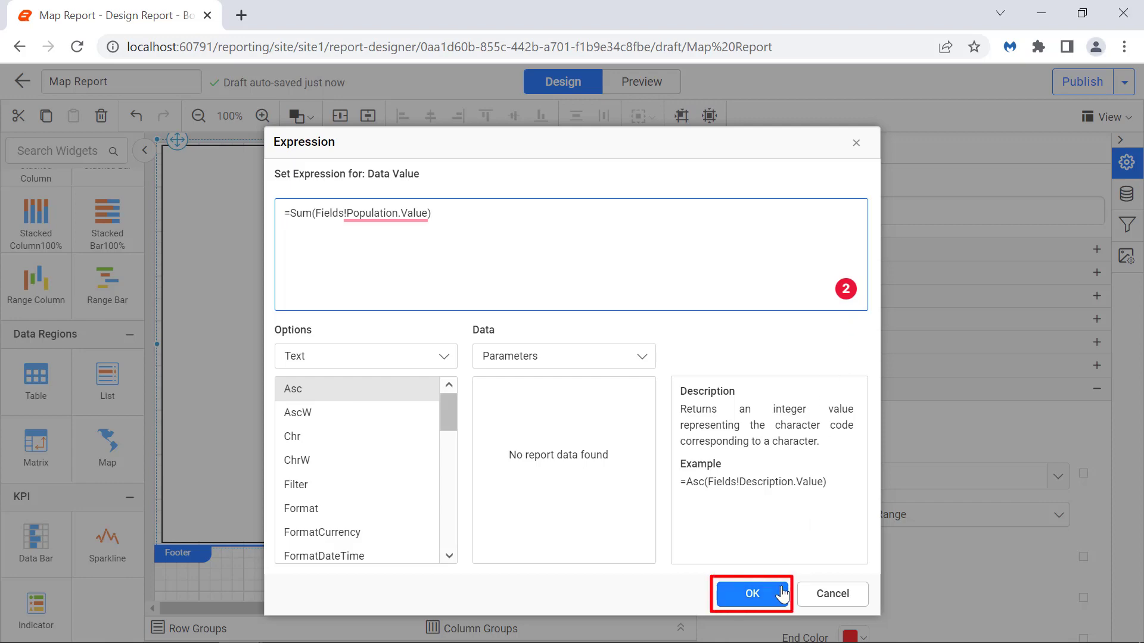
{"action": "left_click", "coordinate": [752, 593]}
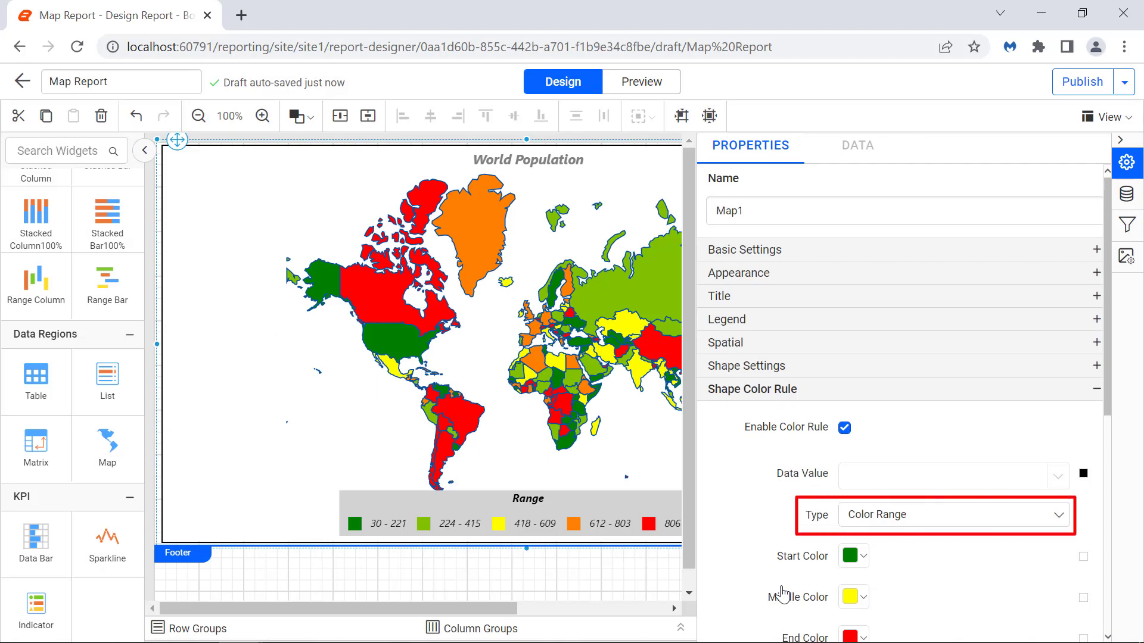
Set the start color of the shape color rule to rgba(207,240,158,1)
{"action": "scroll", "coordinate": [912, 349], "scroll_direction": "down", "scroll_amount": 4}
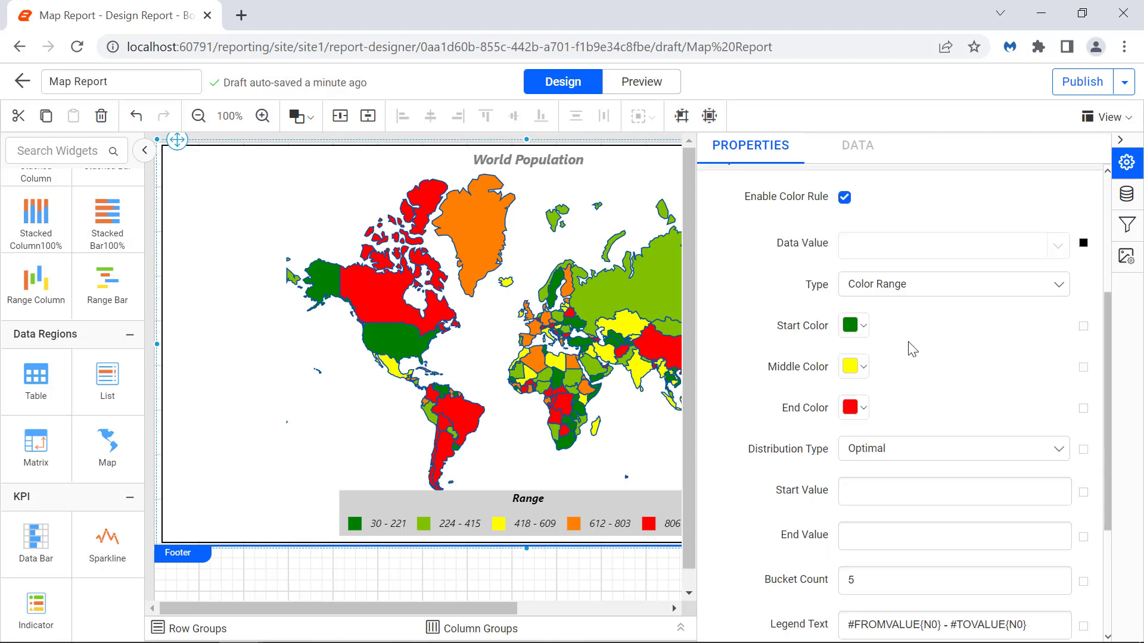
{"action": "left_click", "coordinate": [863, 326]}
{"action": "triple_click", "coordinate": [915, 543]}
{"action": "type", "text": "rgba(207,240,158,1)"}
{"action": "left_click", "coordinate": [948, 578]}
Set the middle color of the shape color rule to rgba(121,189,155,1)
{"action": "left_click", "coordinate": [864, 368]}
{"action": "triple_click", "coordinate": [882, 294]}
{"action": "type", "text": "rgba(121,189,155,1)"}
{"action": "left_click", "coordinate": [949, 323]}
Set the end color of the shape color rule to rgba(16,116,173,1)
{"action": "left_click", "coordinate": [863, 408]}
{"action": "triple_click", "coordinate": [917, 332]}
{"action": "type", "text": "rgba(18,116,173,1)"}
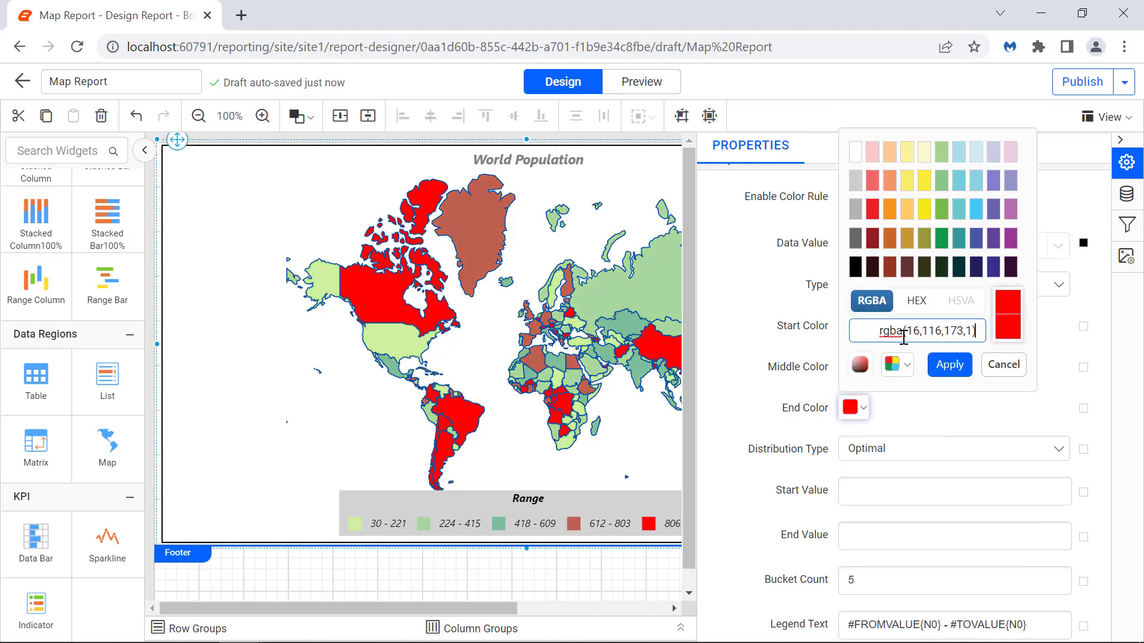
{"action": "left_click", "coordinate": [948, 365]}
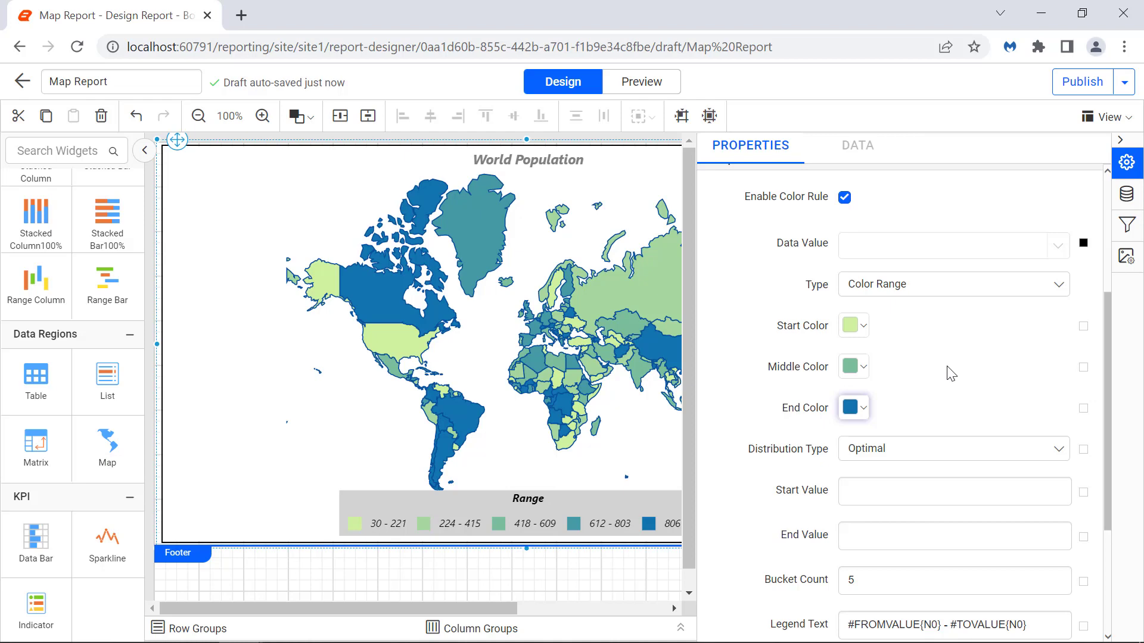
Set the color rule's distribution type to Equal Distribution and its bucket count to 25
{"action": "left_click", "coordinate": [935, 450]}
{"action": "left_click", "coordinate": [925, 524]}
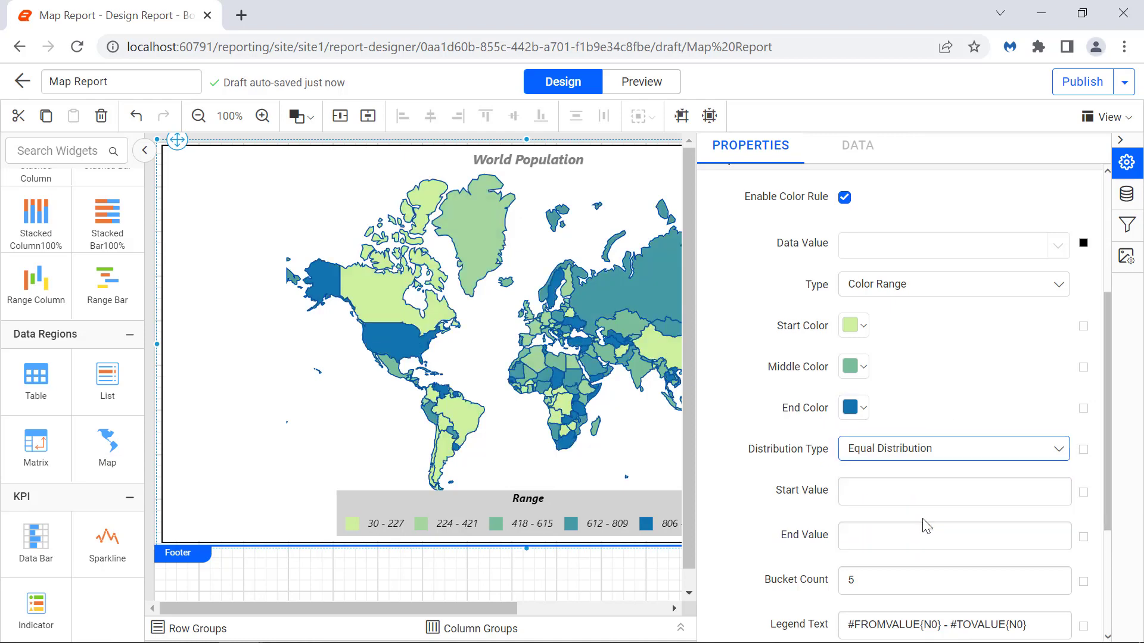
{"action": "left_click", "coordinate": [893, 581]}
{"action": "key", "text": "Home"}
{"action": "type", "text": "2"}
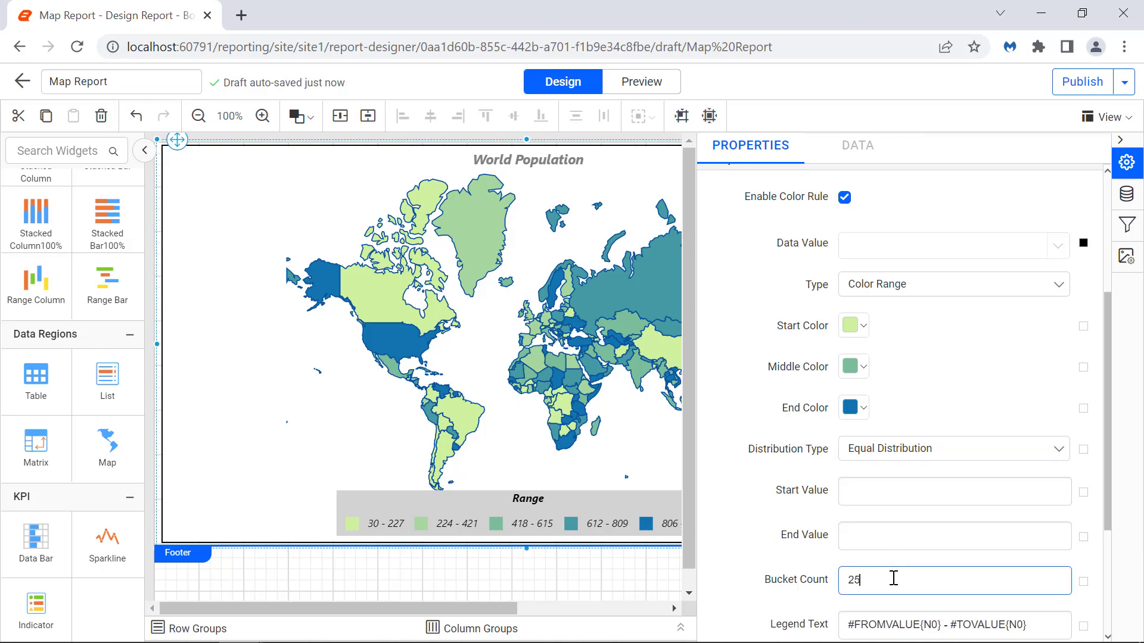
{"action": "left_click", "coordinate": [904, 606]}
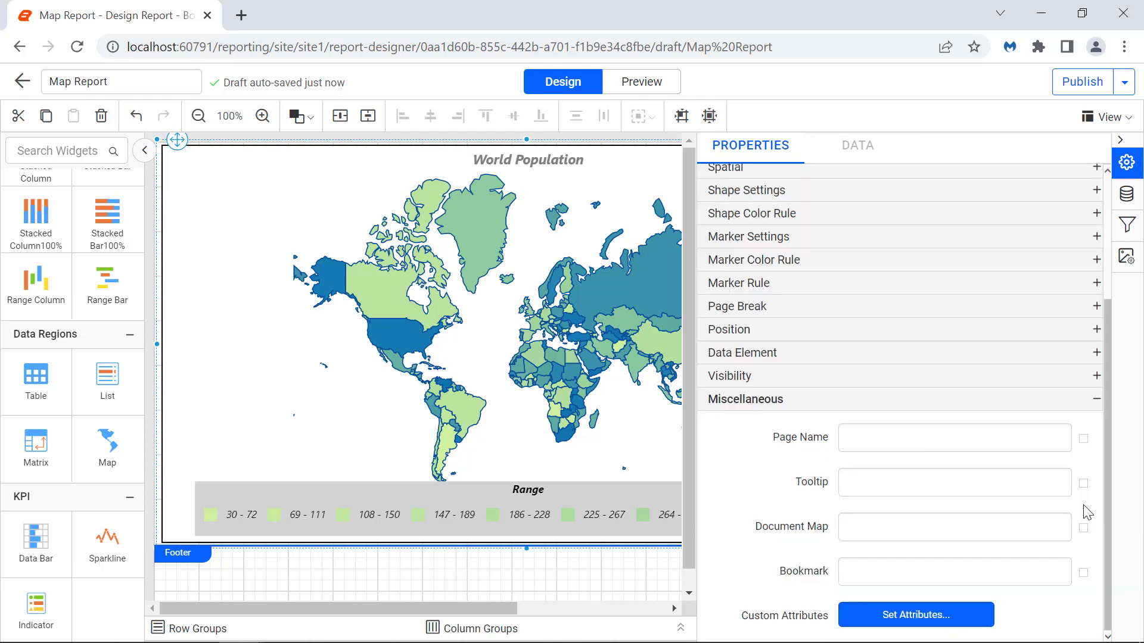
Set the map's own tooltip to World Population Map and preview the report
{"action": "left_click", "coordinate": [1045, 491]}
{"action": "type", "text": "World Popu"}
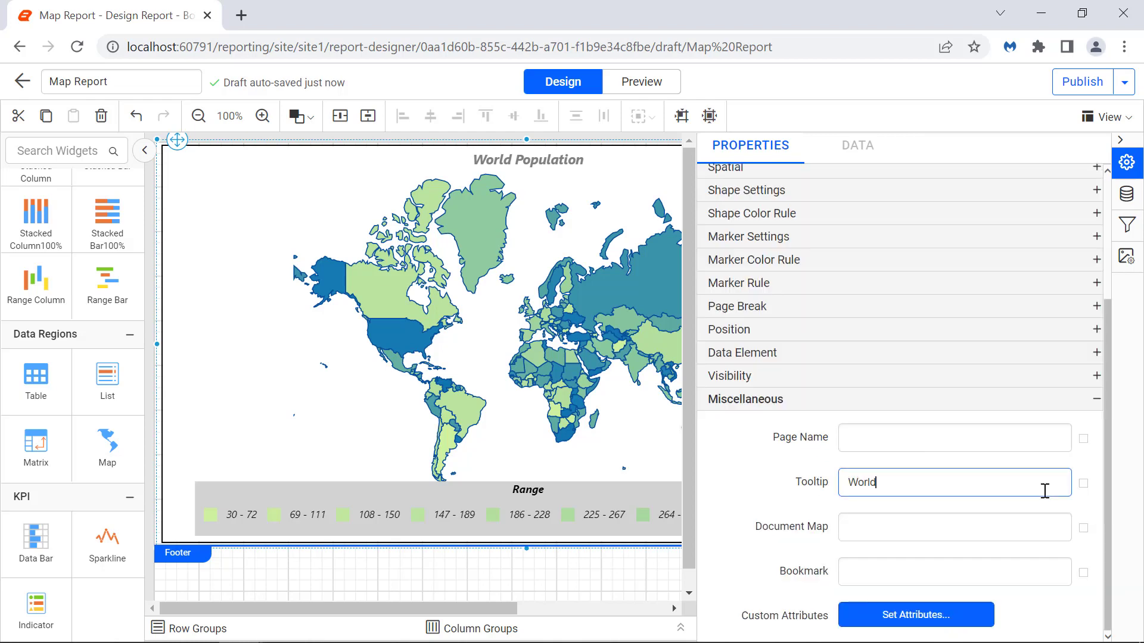
{"action": "type", "text": "lation Map"}
{"action": "left_click", "coordinate": [1046, 503]}
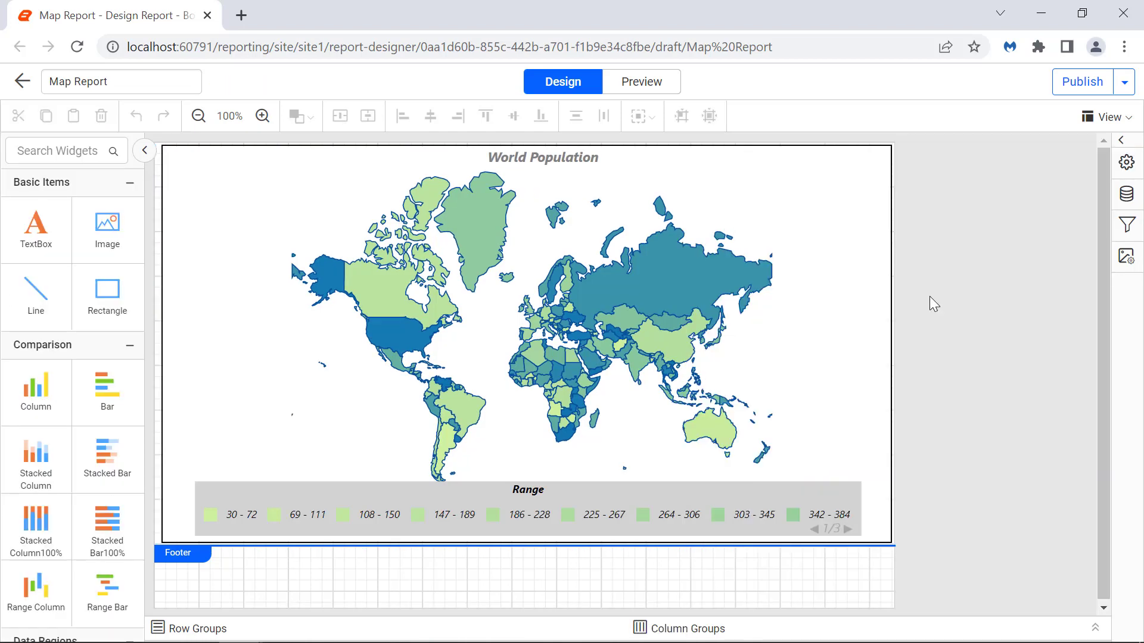
{"action": "left_click", "coordinate": [672, 89]}
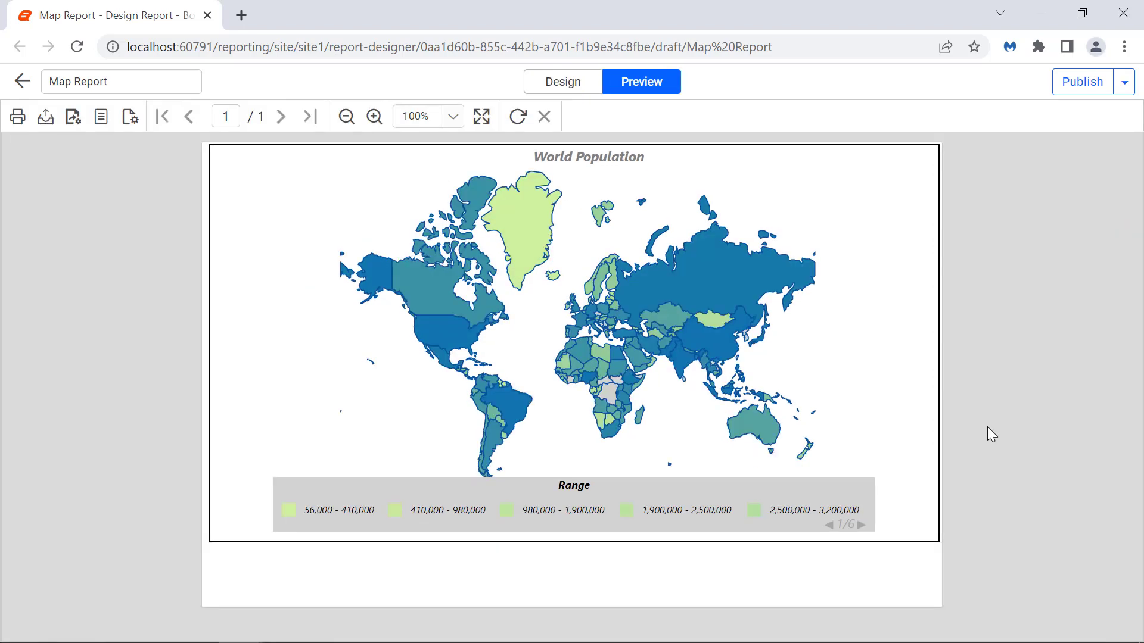